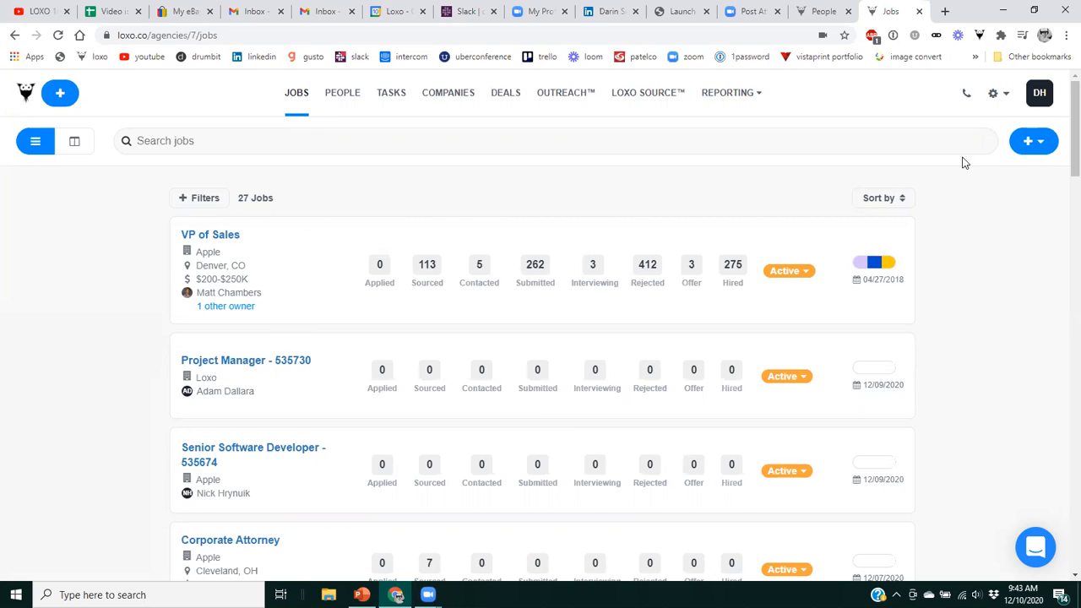
Start creating a new job from the jobs list
click(1046, 145)
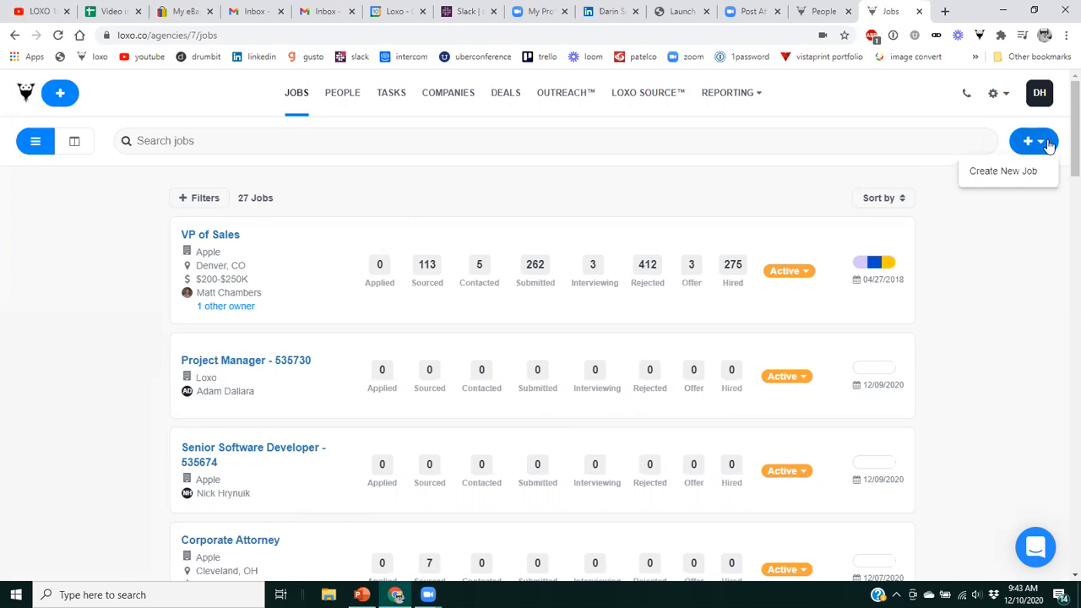
click(1005, 173)
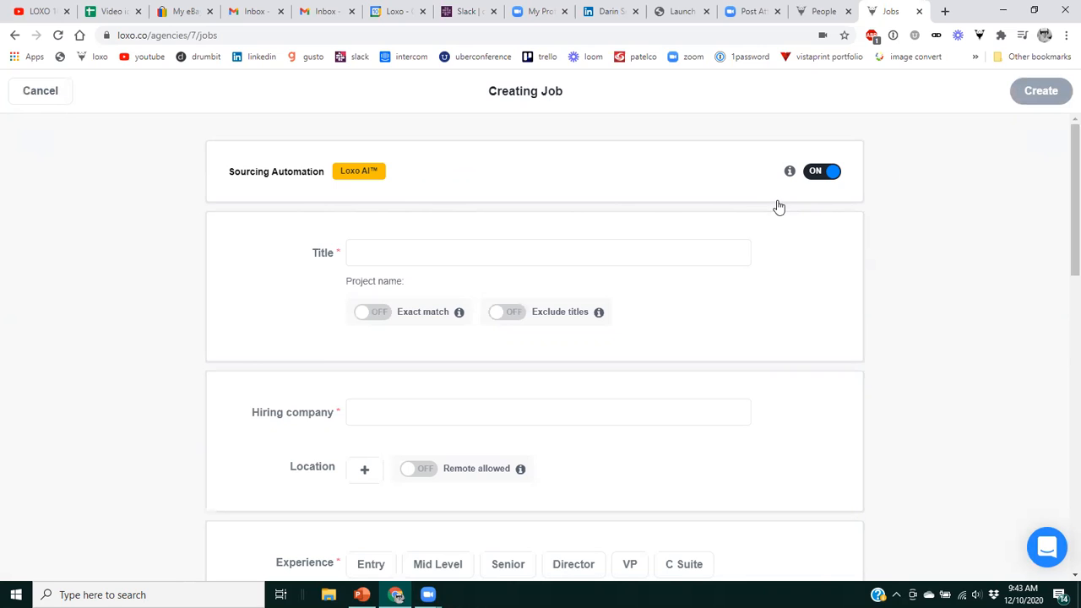
Switch Sourcing Automation off and back on for the new job
mouse_move(789, 174)
click(815, 174)
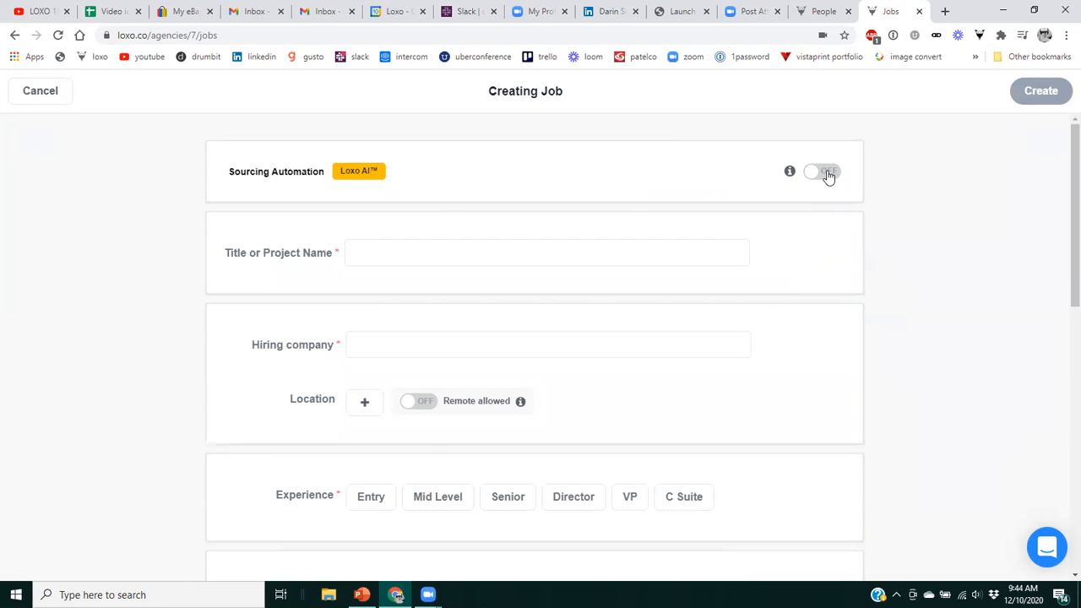
click(828, 174)
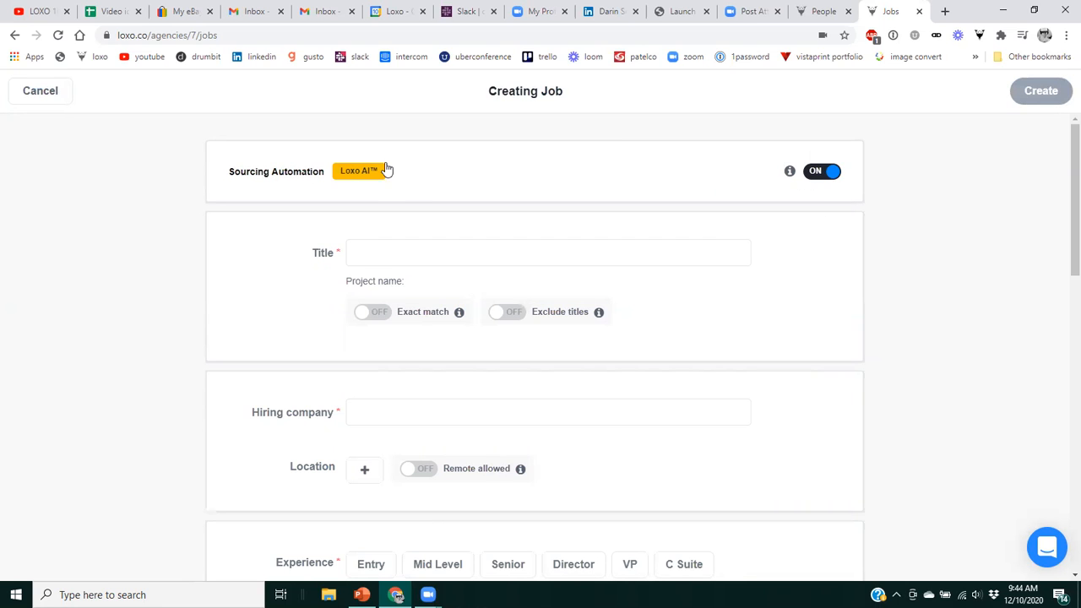
Set the job title to CTO, choosing the matching title suggestion
click(376, 257)
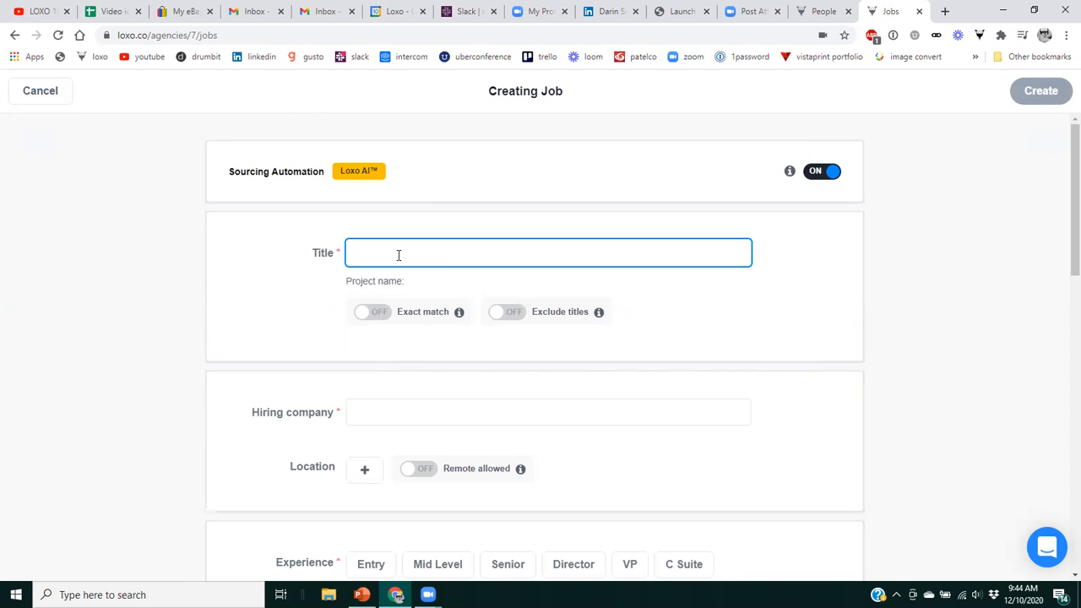
text(CTO)
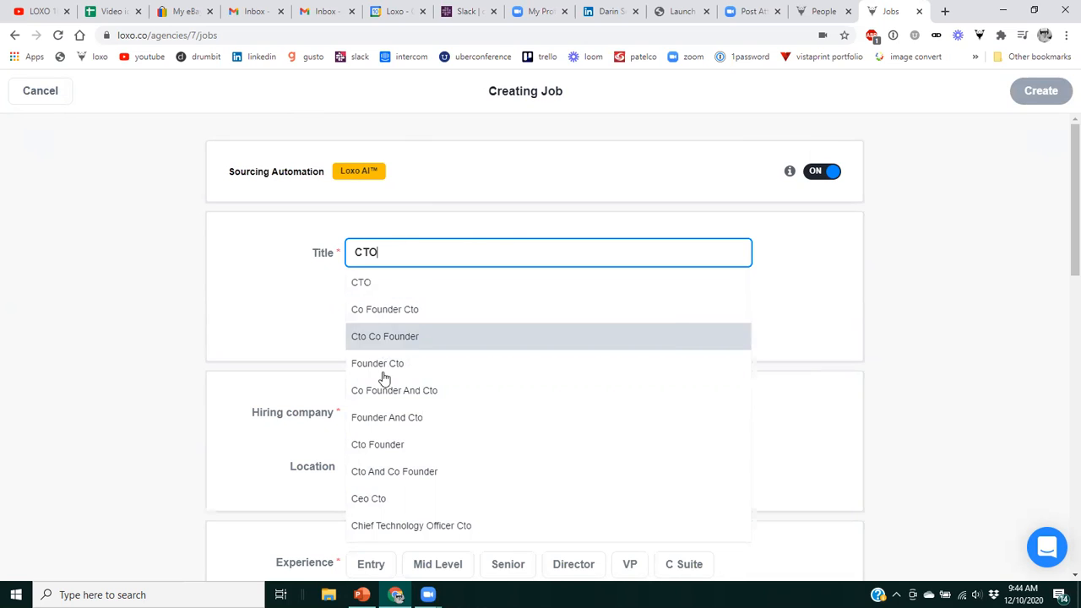
click(386, 282)
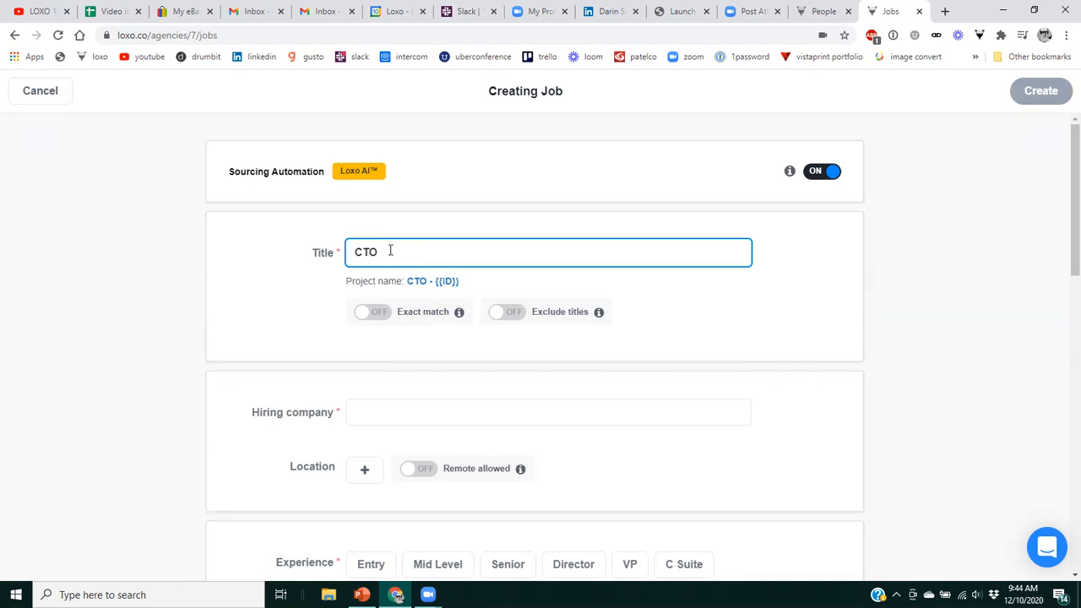
Try the Exact match and Exclude titles options for the job title, switching each on and off again
mouse_move(457, 320)
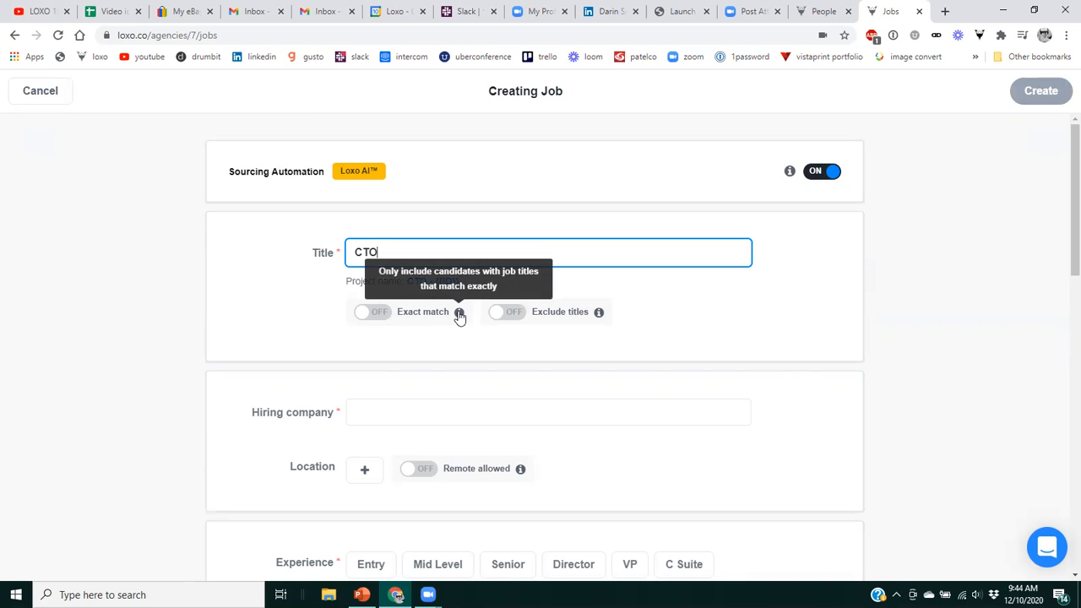
click(373, 318)
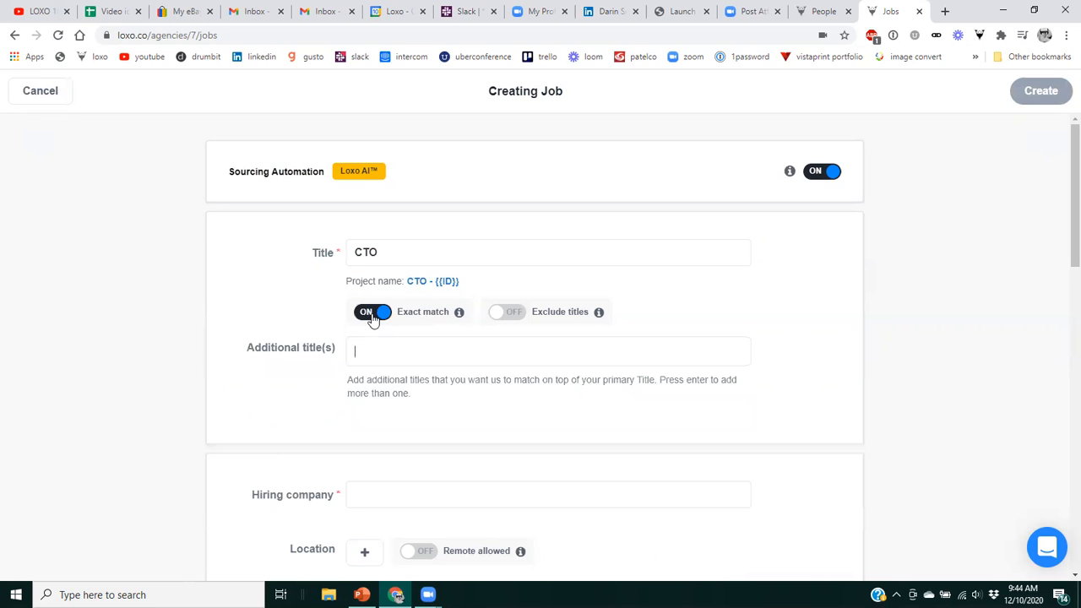
click(361, 349)
click(382, 312)
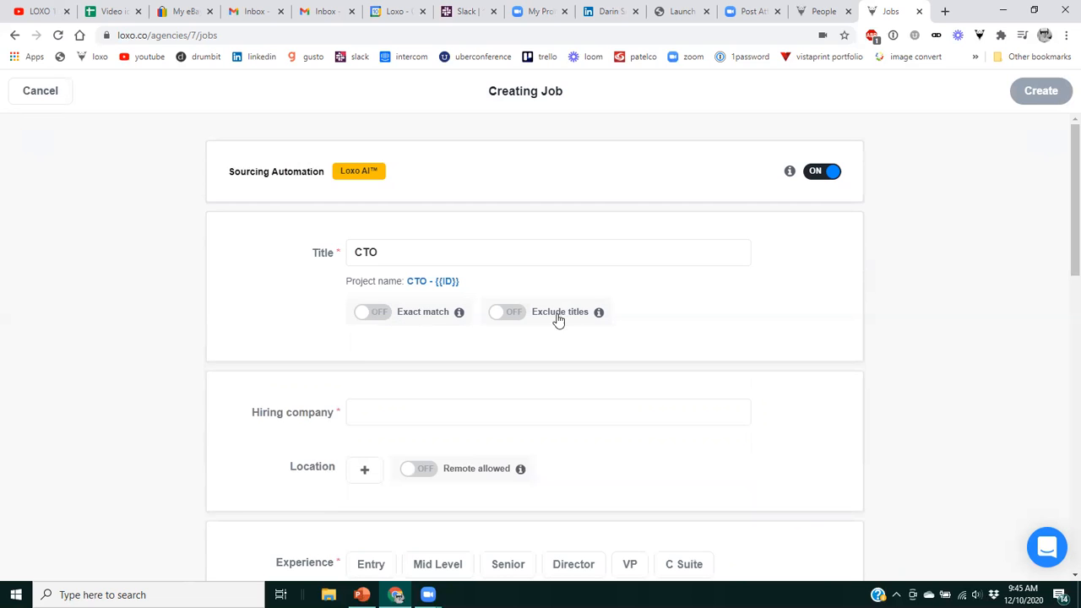
mouse_move(599, 314)
click(505, 312)
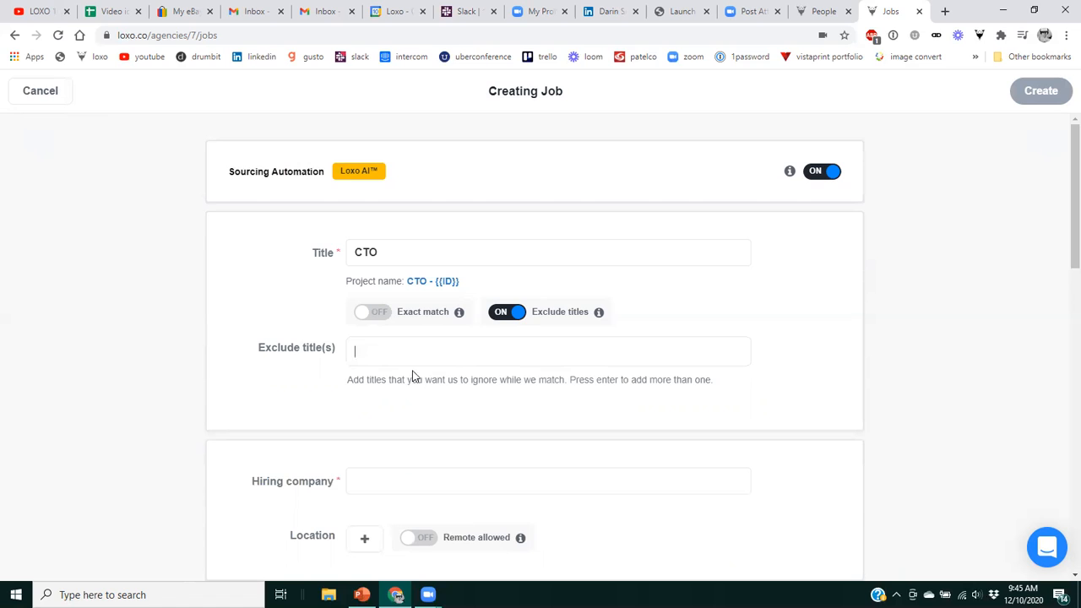
click(508, 313)
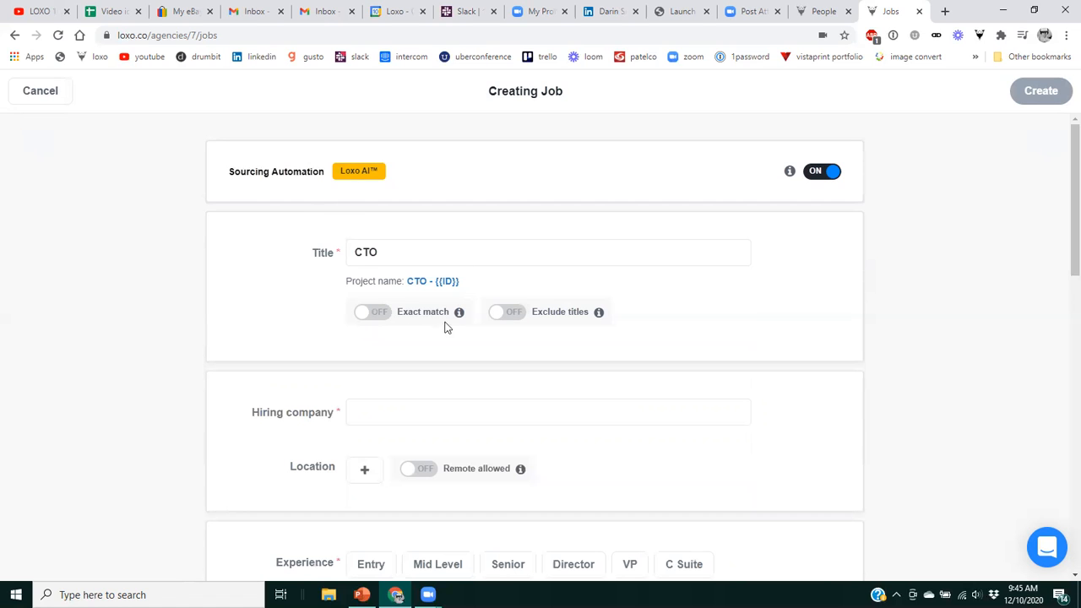
scroll(467, 243, down, 2)
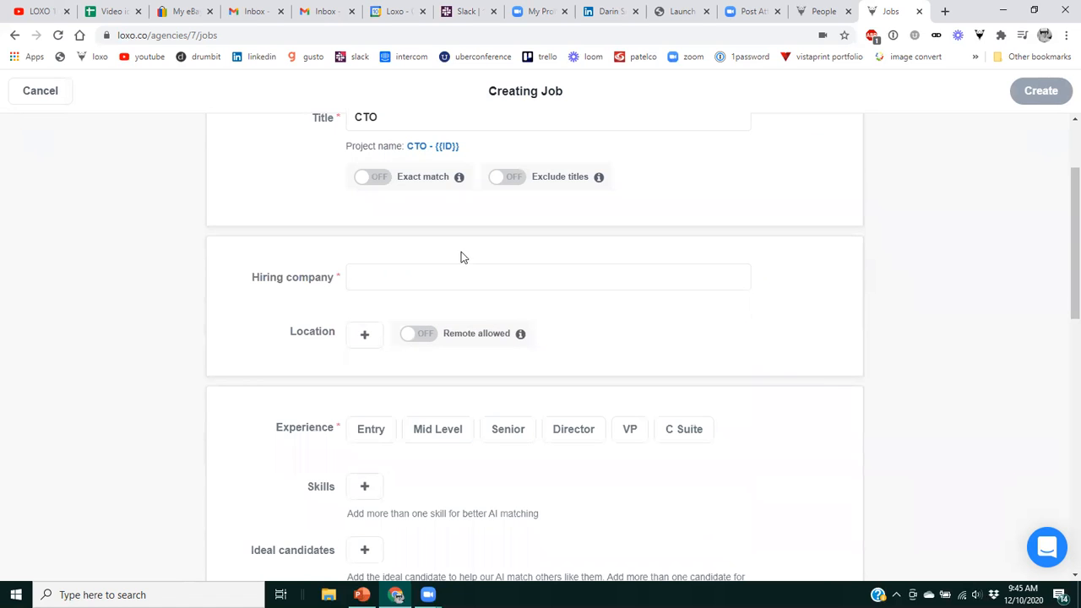
click(373, 279)
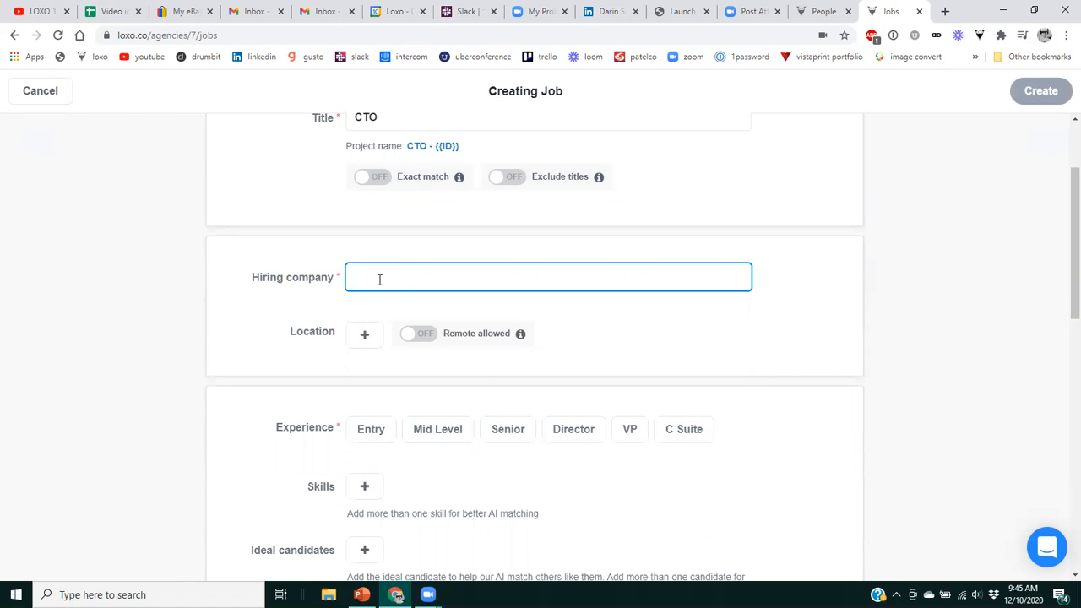
text(Apple)
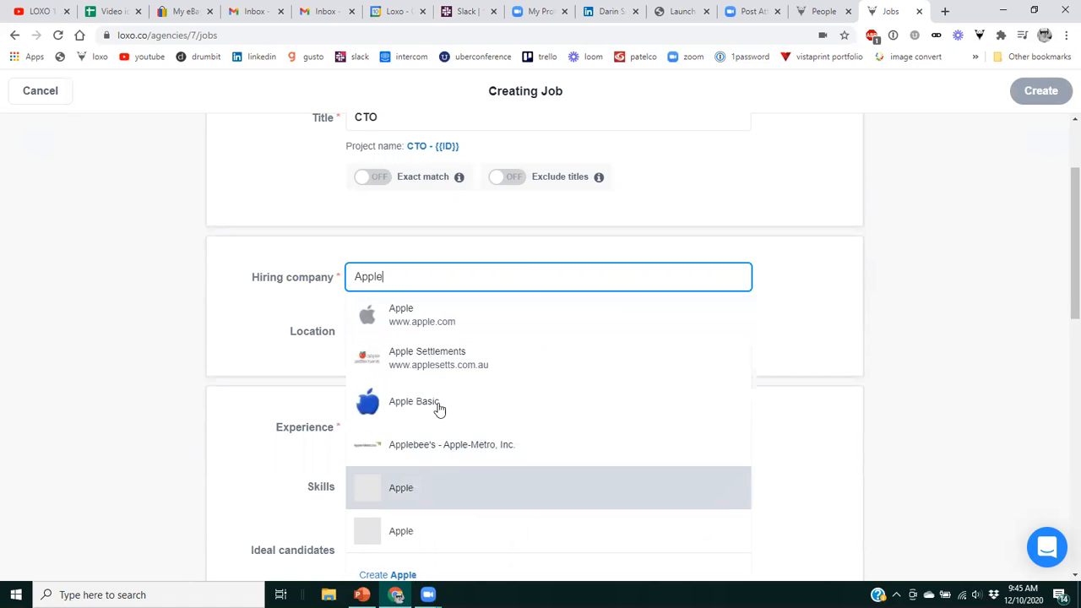
click(446, 312)
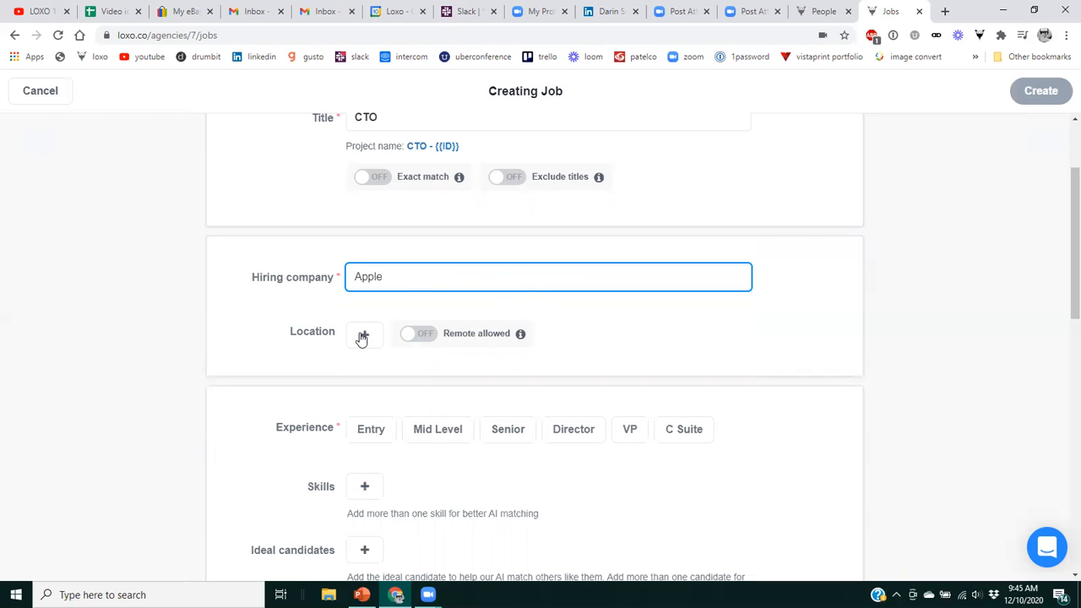
Allow remote work for the job and open the location's address fields
click(418, 336)
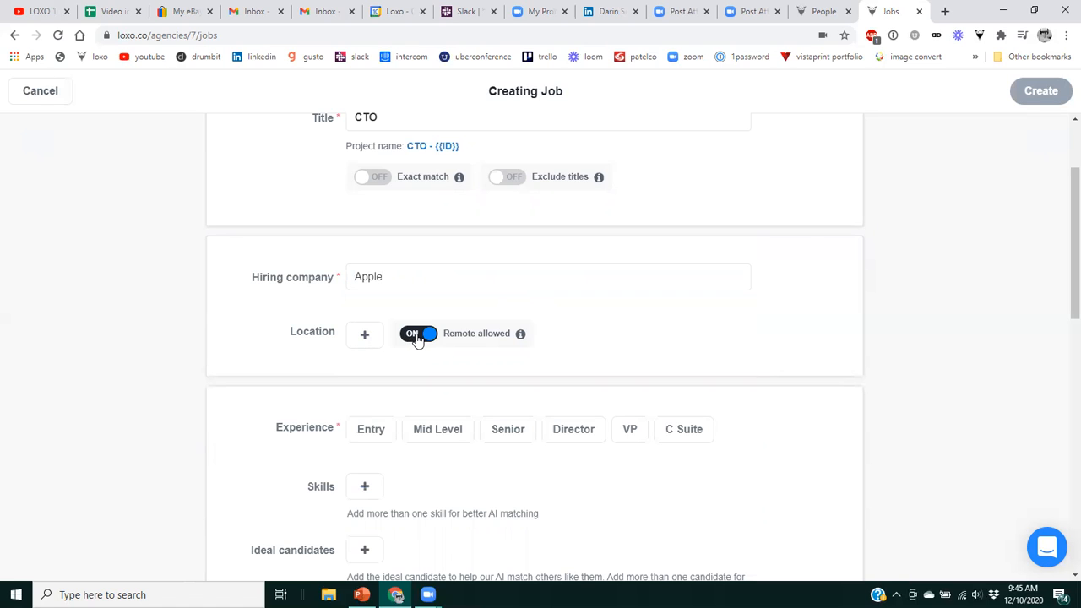
mouse_move(519, 336)
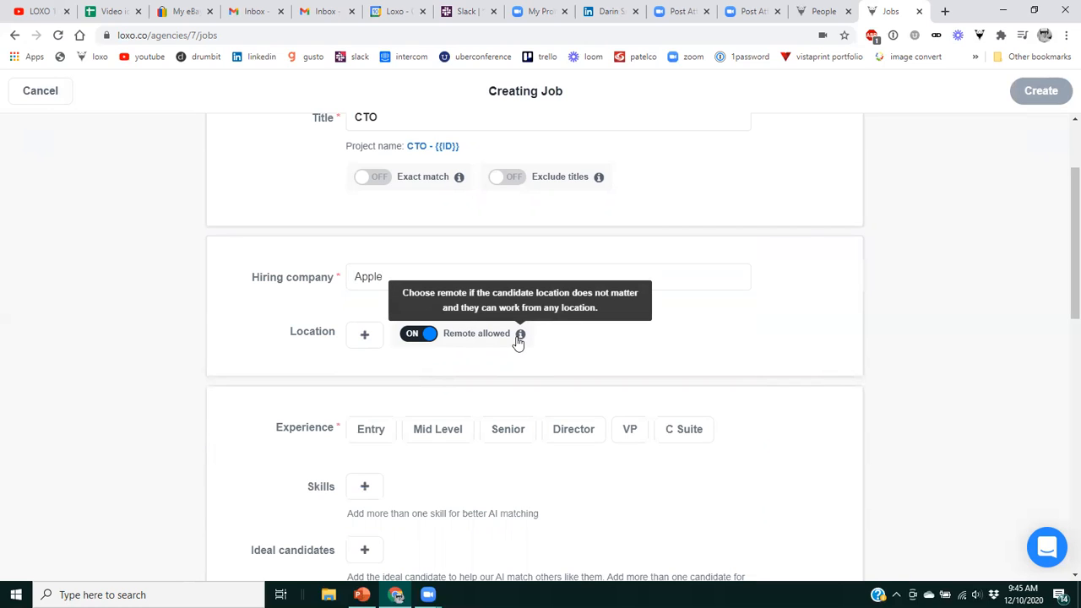
click(363, 337)
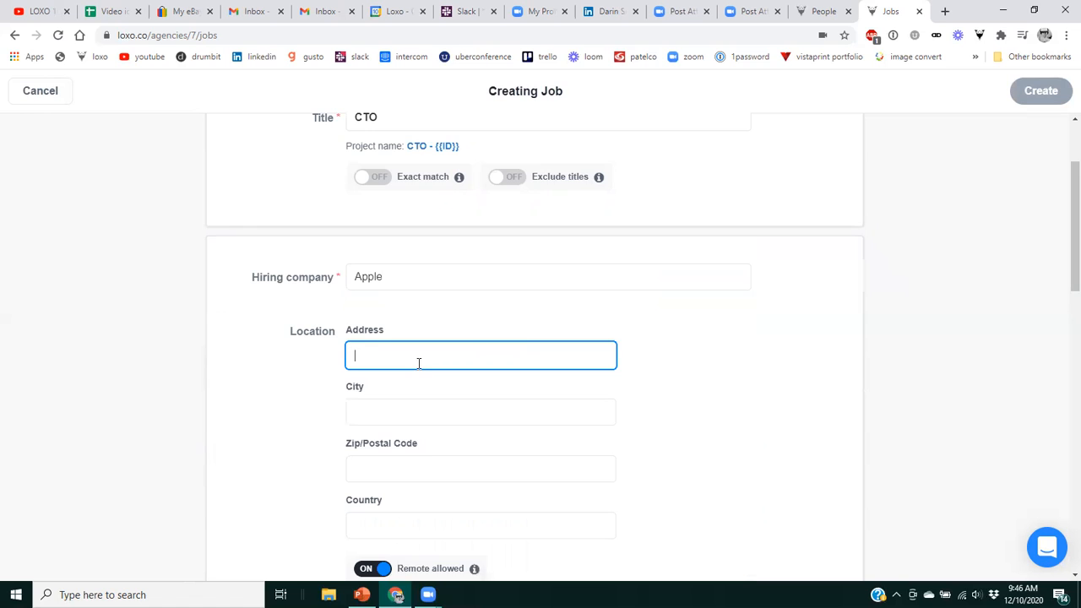
scroll(417, 362, down, 2)
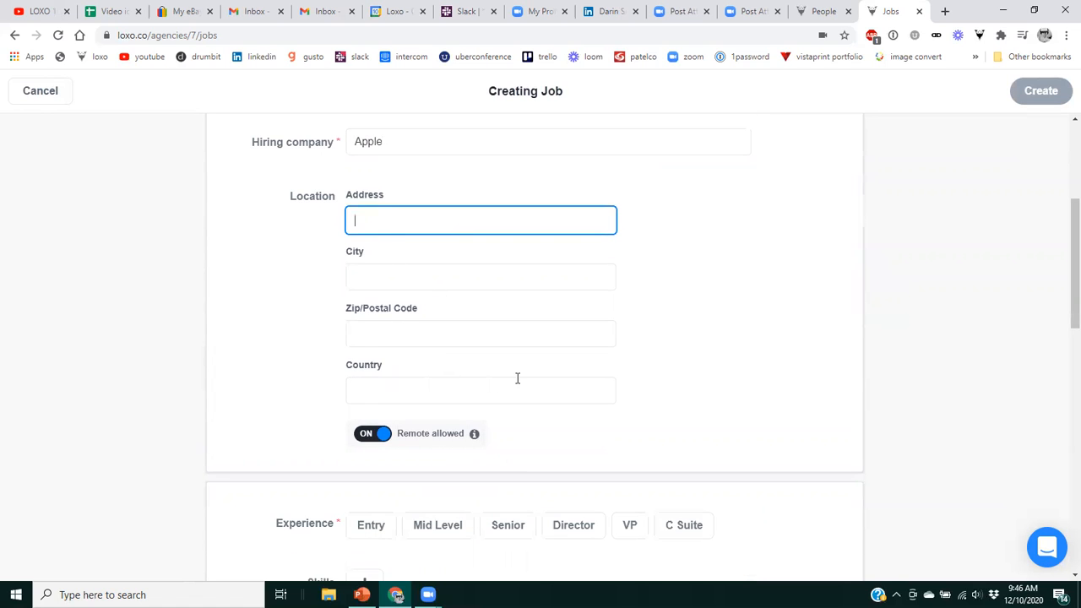
Set the experience level to C Suite and open the Skills and Ideal candidates fields for entry
scroll(359, 344, down, 3)
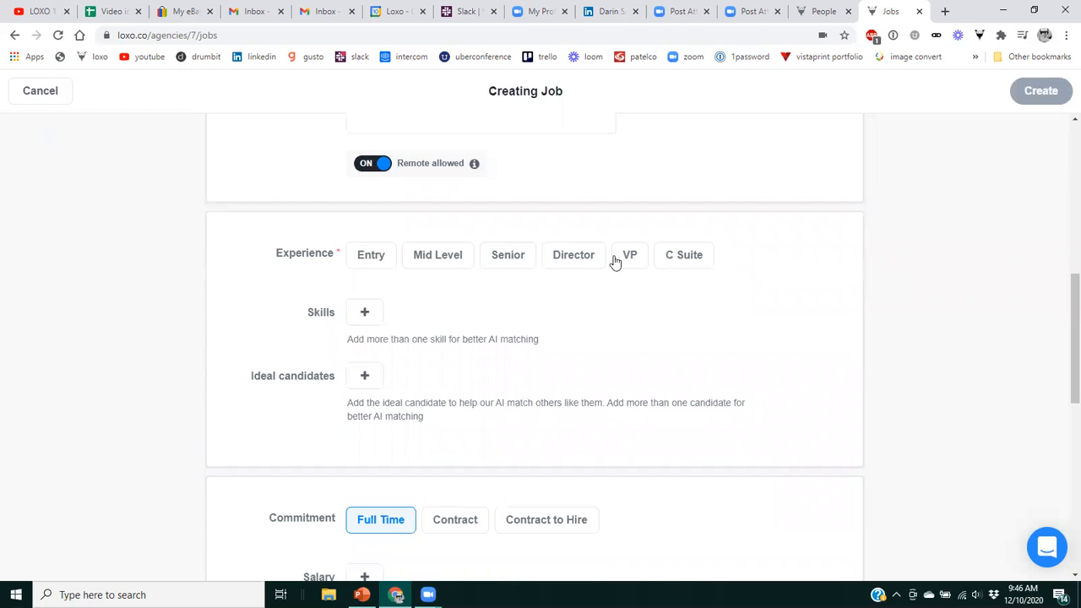
click(686, 258)
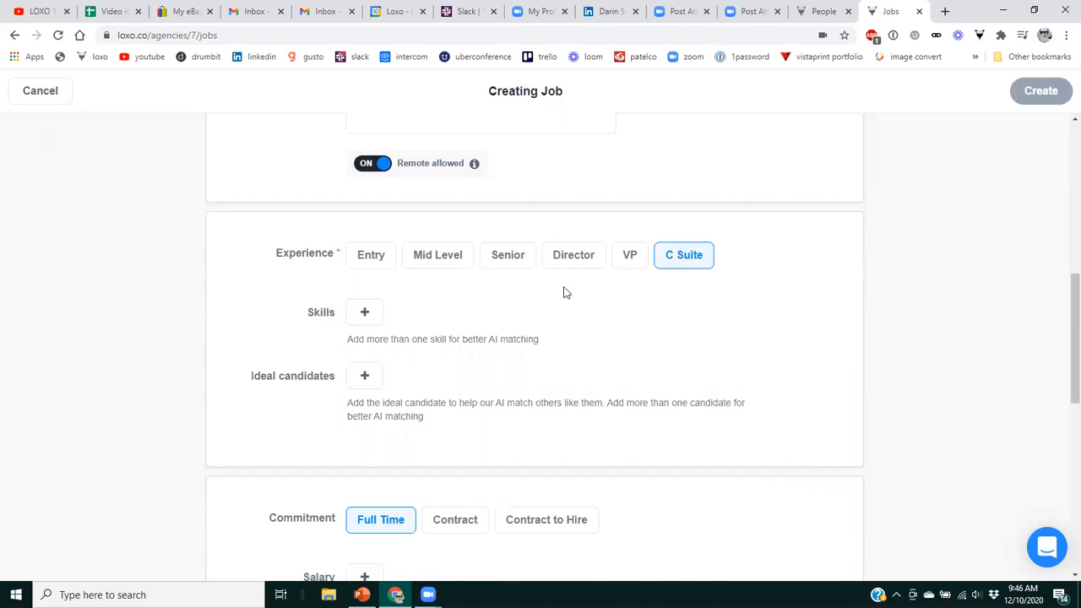
scroll(293, 271, down, 2)
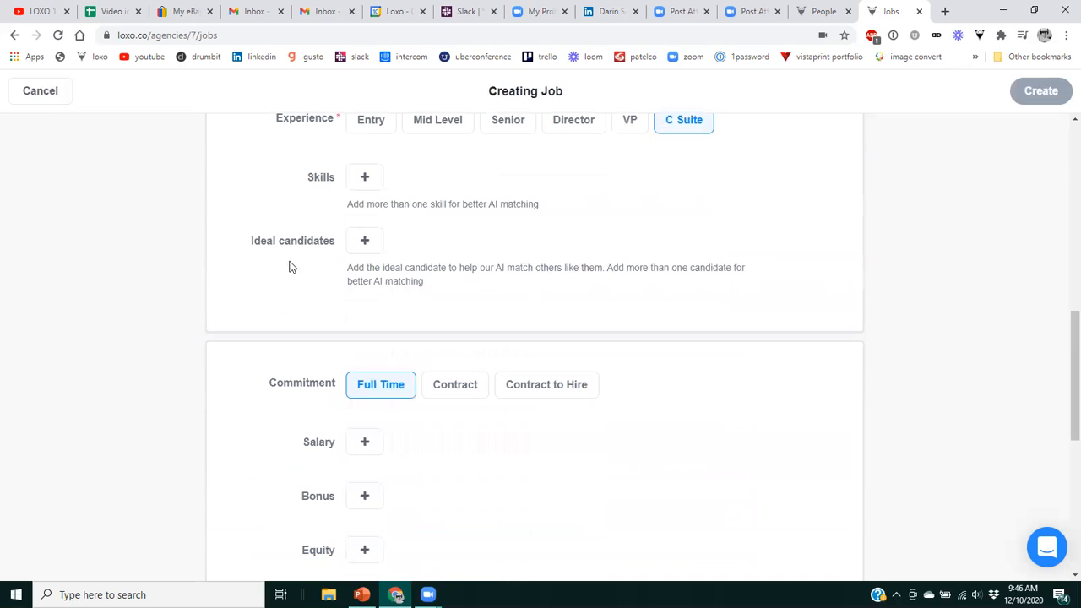
click(365, 176)
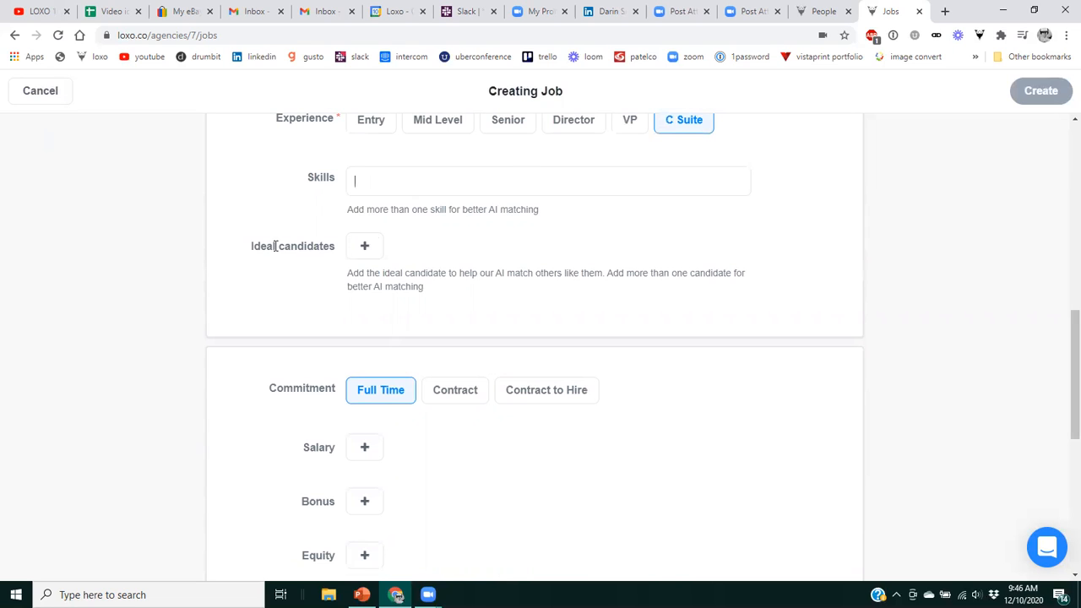
scroll(272, 247, down, 1)
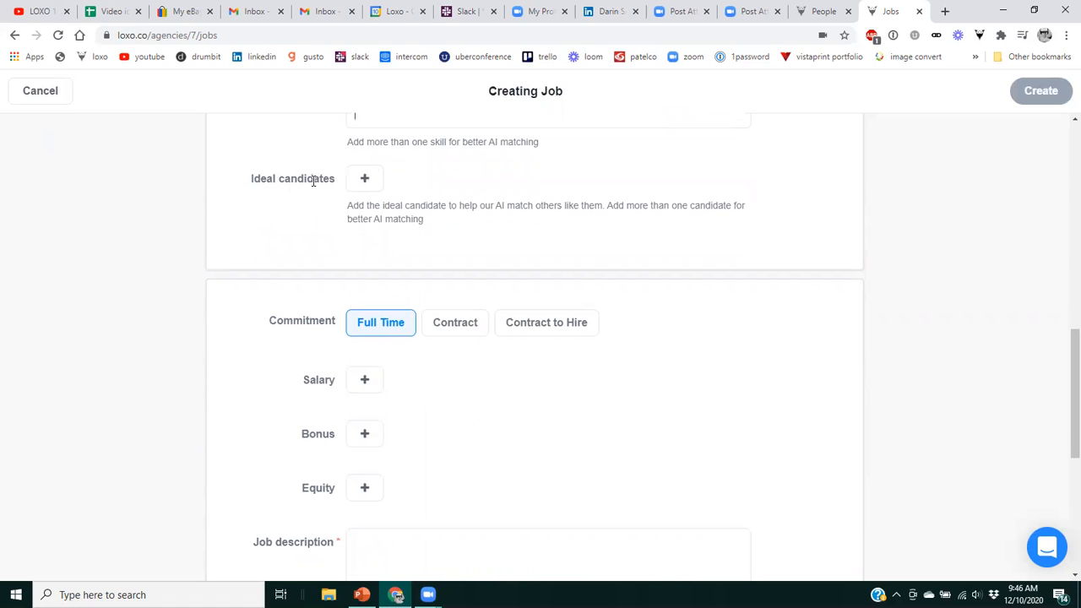
click(367, 180)
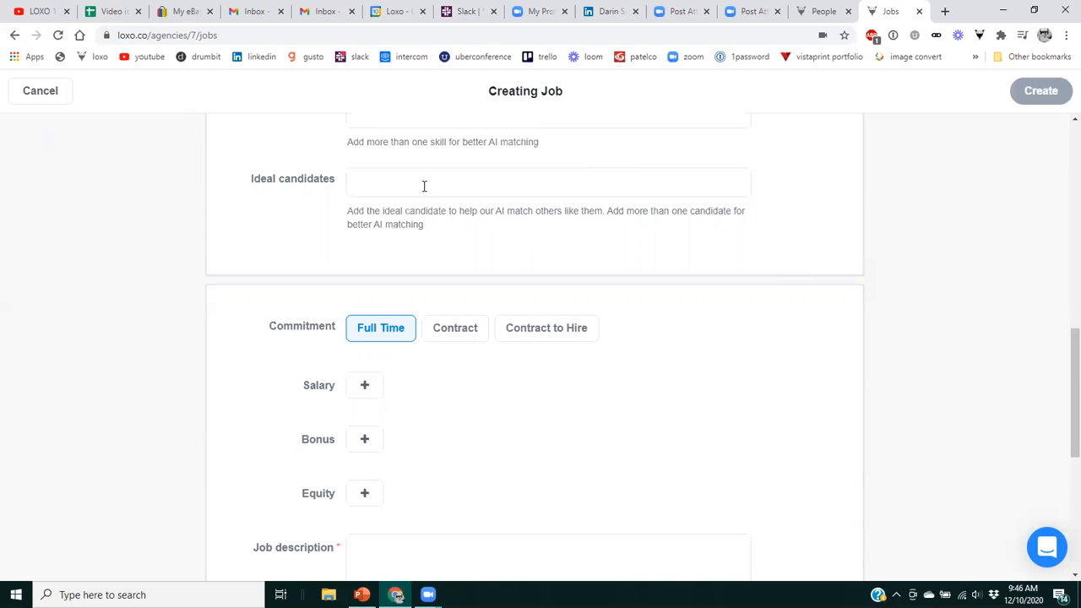
click(543, 181)
Try a full-time salary range of $20k to $116k per year and clear it
scroll(589, 209, down, 2)
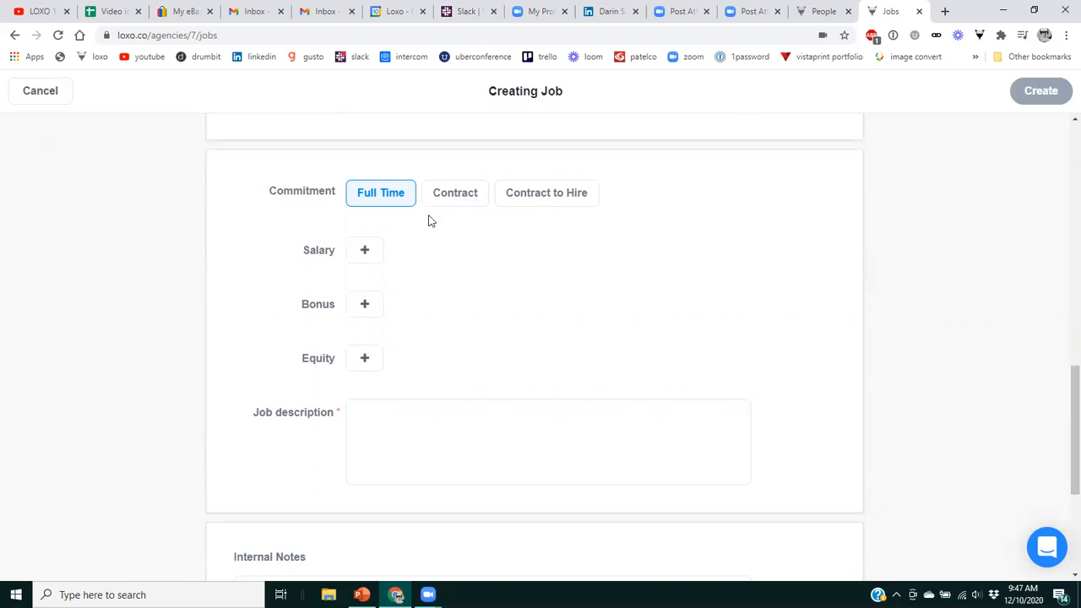
click(363, 251)
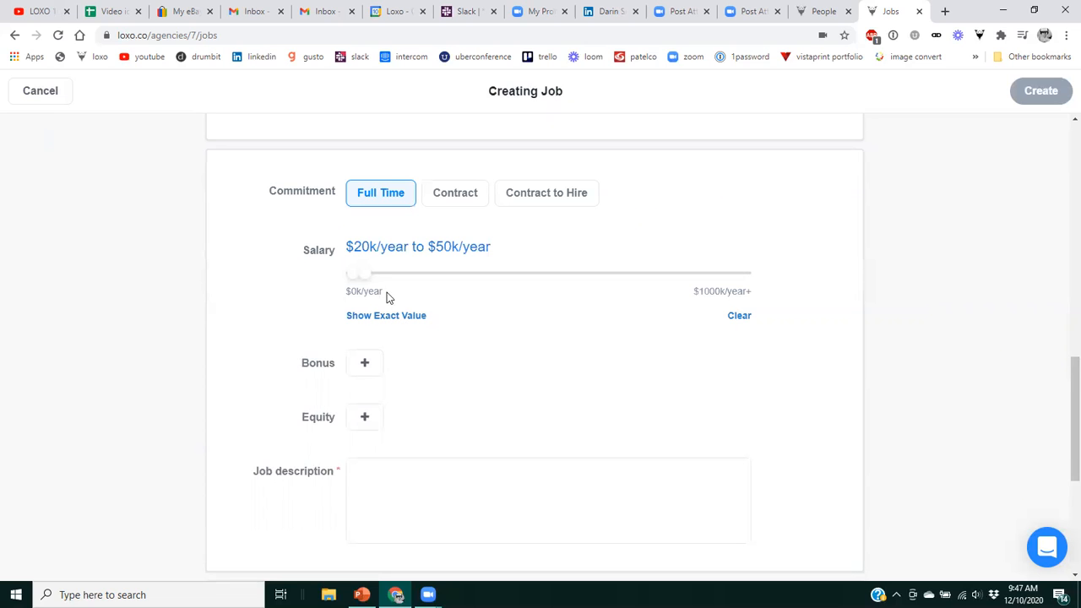
drag(370, 276, 394, 274)
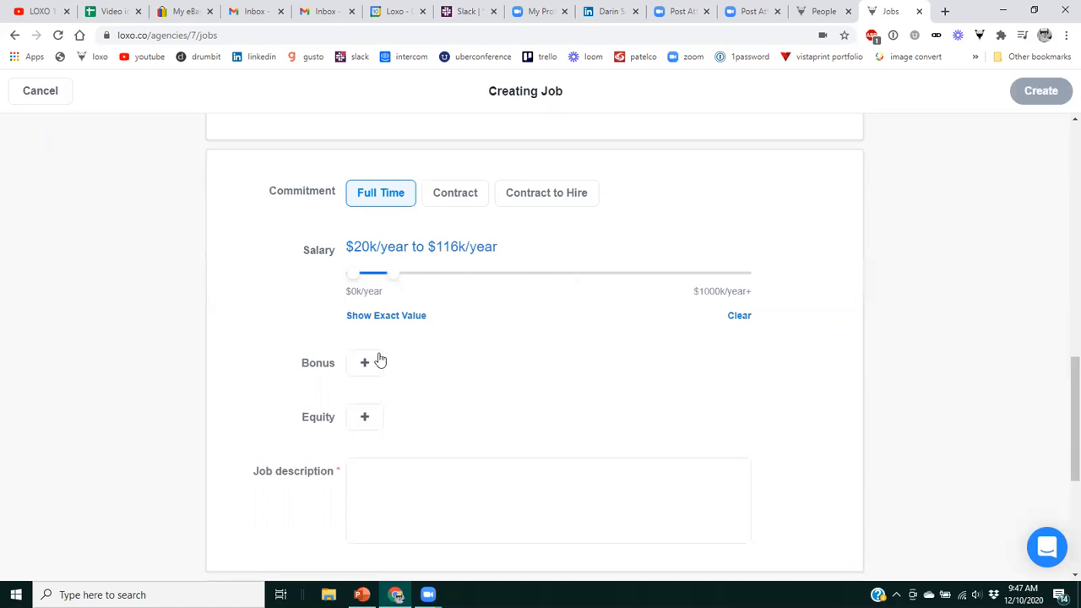
click(739, 316)
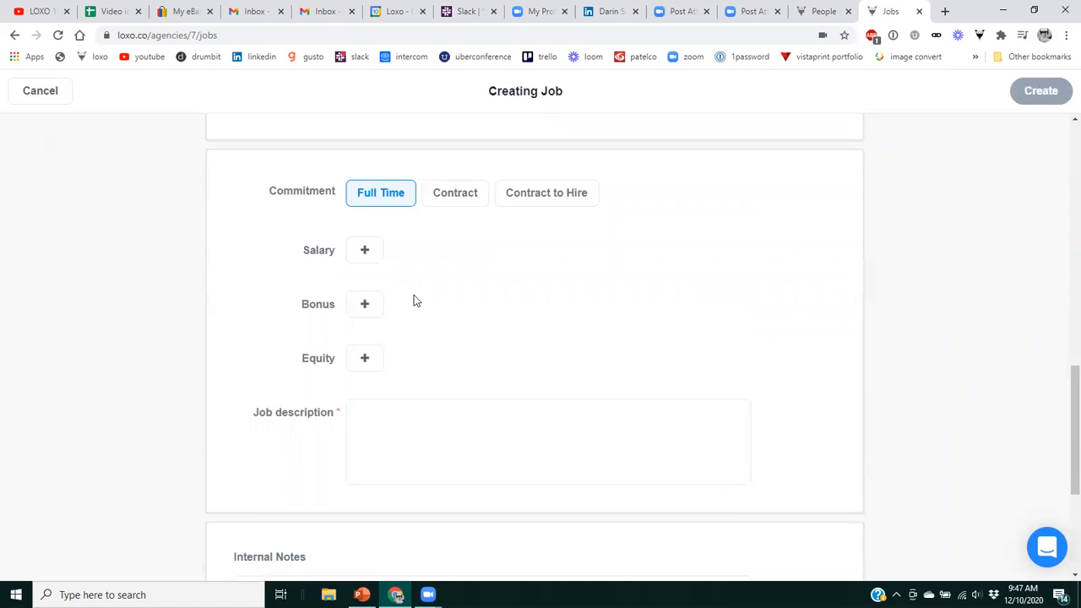
Try adding a bonus amount to the job and clear it
click(365, 303)
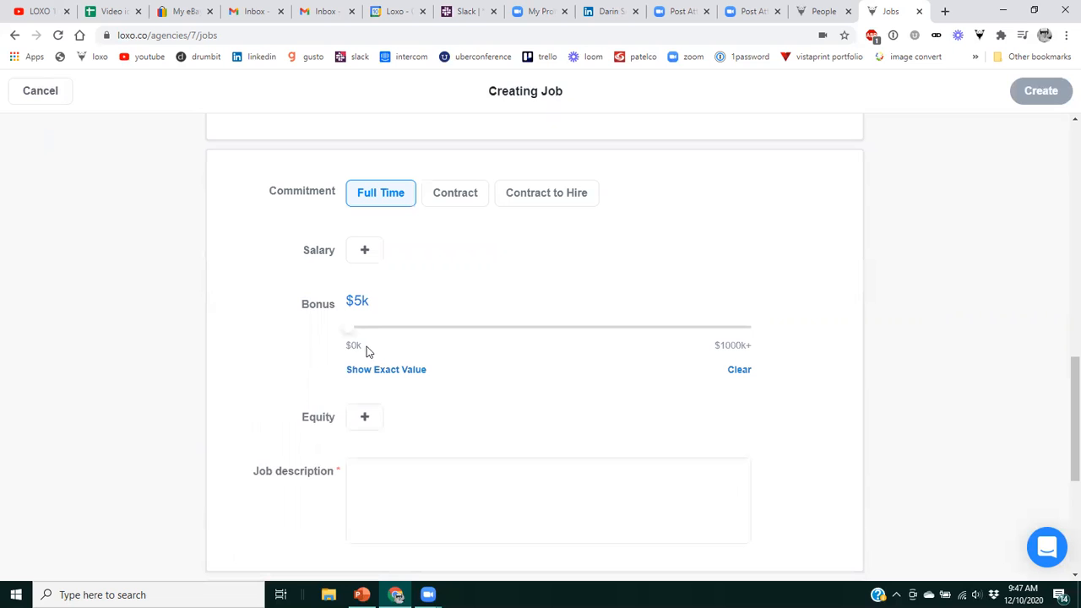
mouse_move(353, 332)
mouse_down()
mouse_move(403, 333)
mouse_move(371, 334)
mouse_up()
click(737, 371)
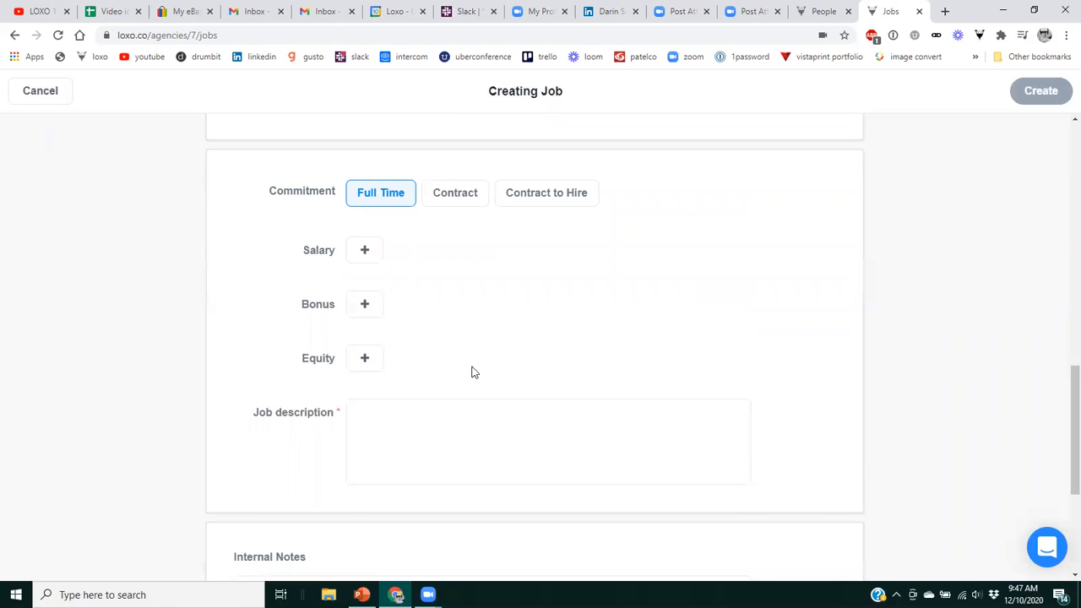
Try an equity share of 1.15% for the job and clear it
click(364, 358)
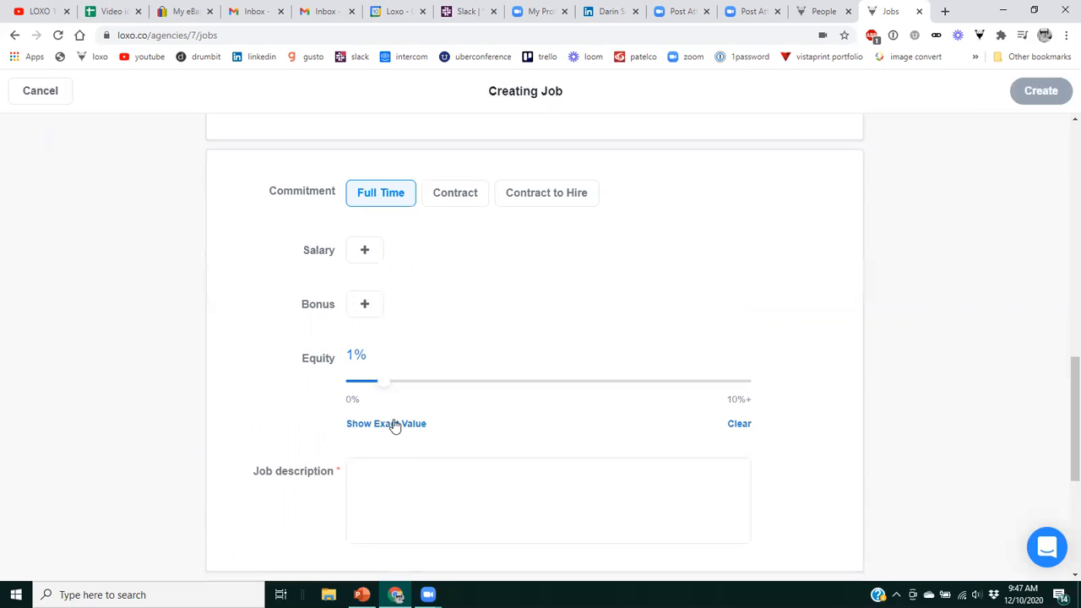
mouse_move(380, 385)
mouse_down()
mouse_move(364, 386)
mouse_move(411, 388)
mouse_move(392, 387)
mouse_up()
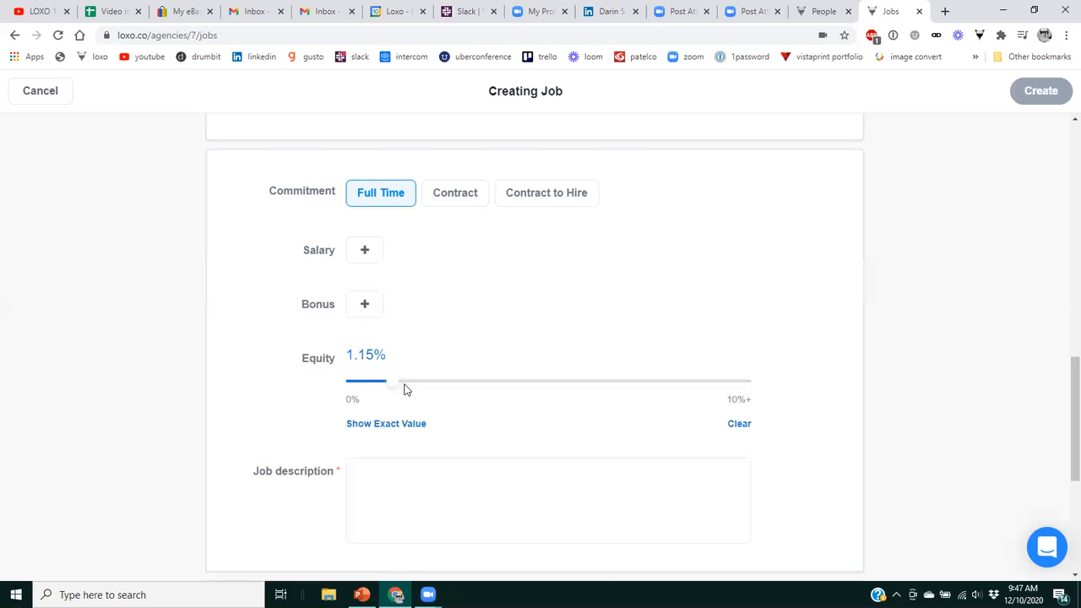
click(731, 425)
scroll(431, 309, down, 1)
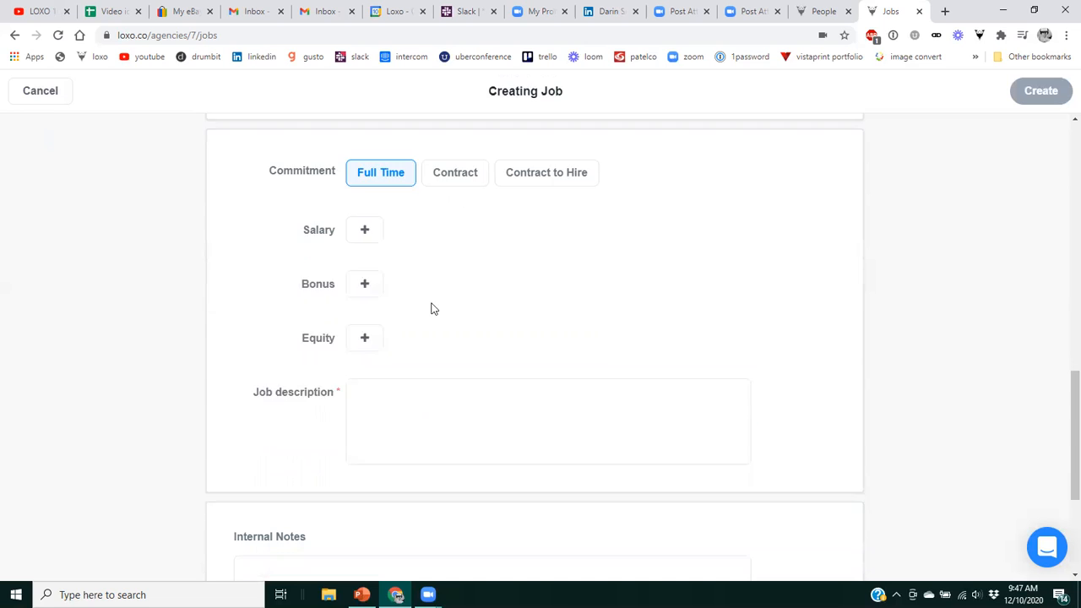
Open the Job description and Internal Notes editors in turn, closing each without entering text
scroll(432, 309, down, 1)
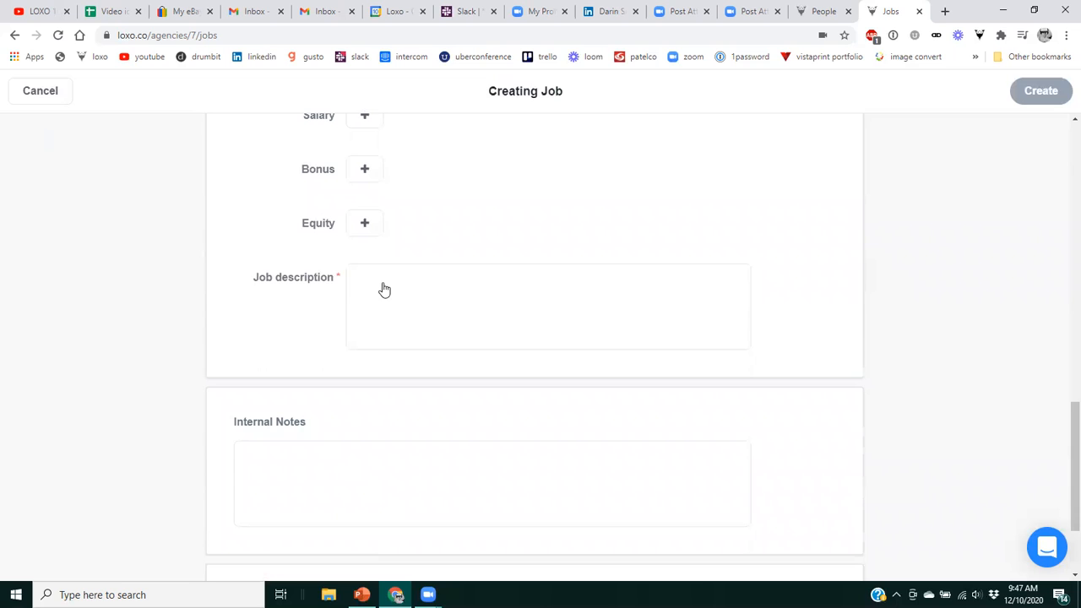
click(380, 288)
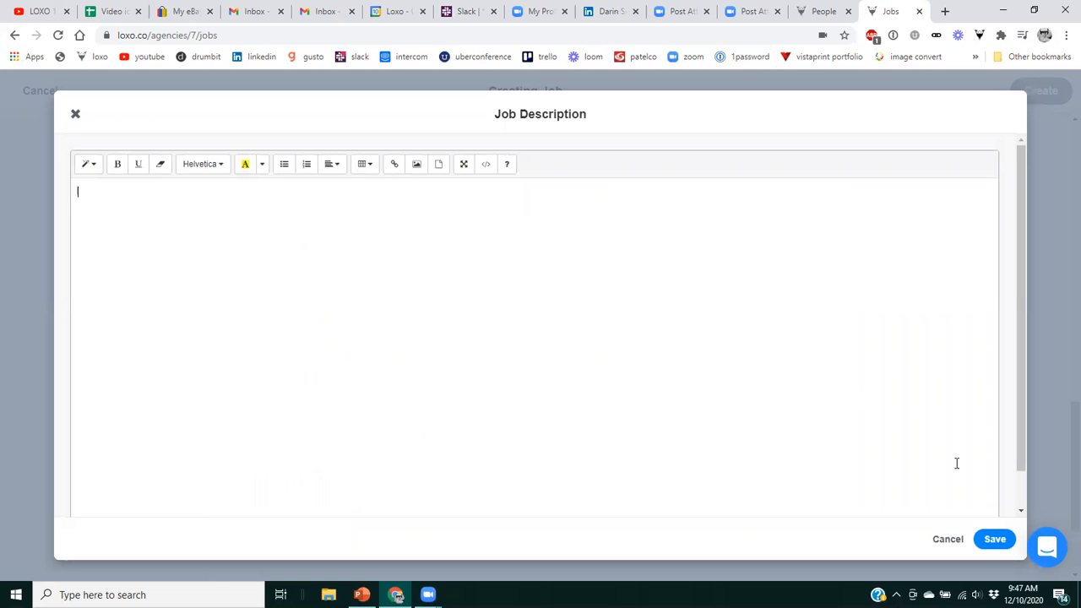
click(76, 116)
scroll(444, 213, down, 2)
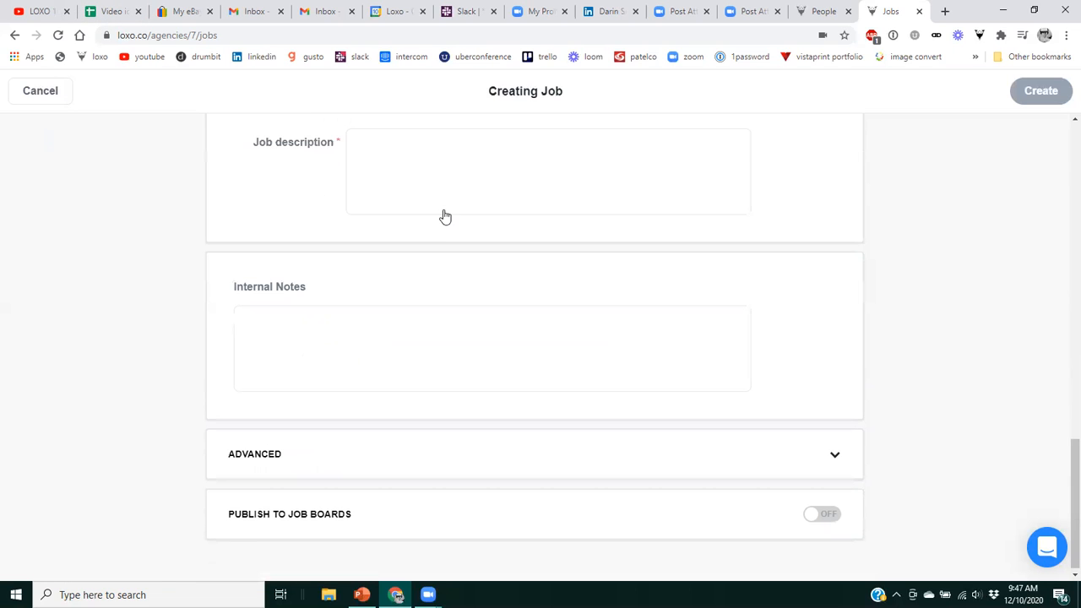
click(315, 325)
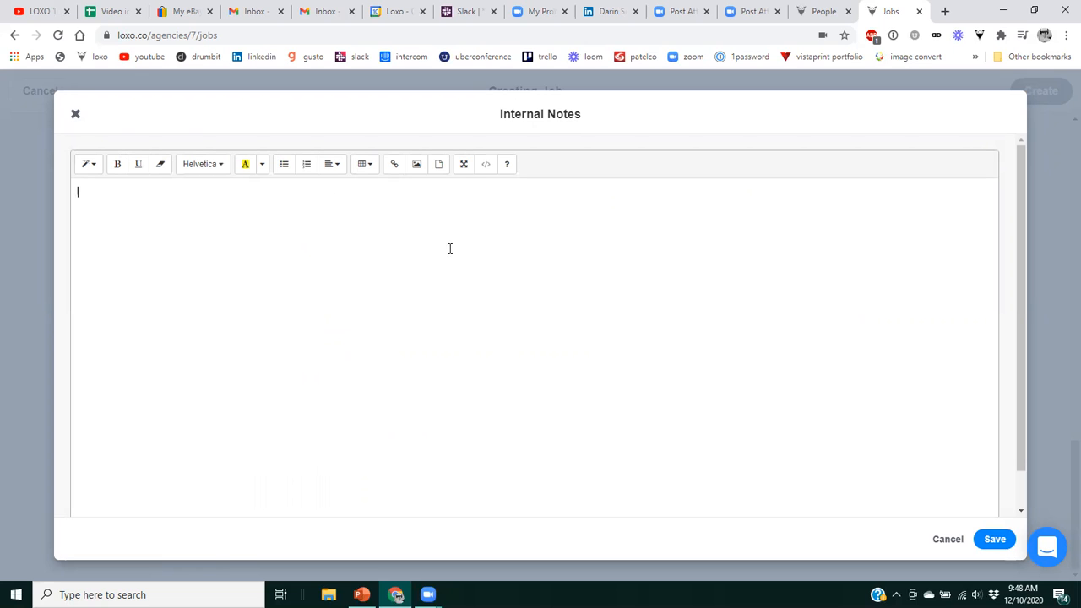
click(76, 115)
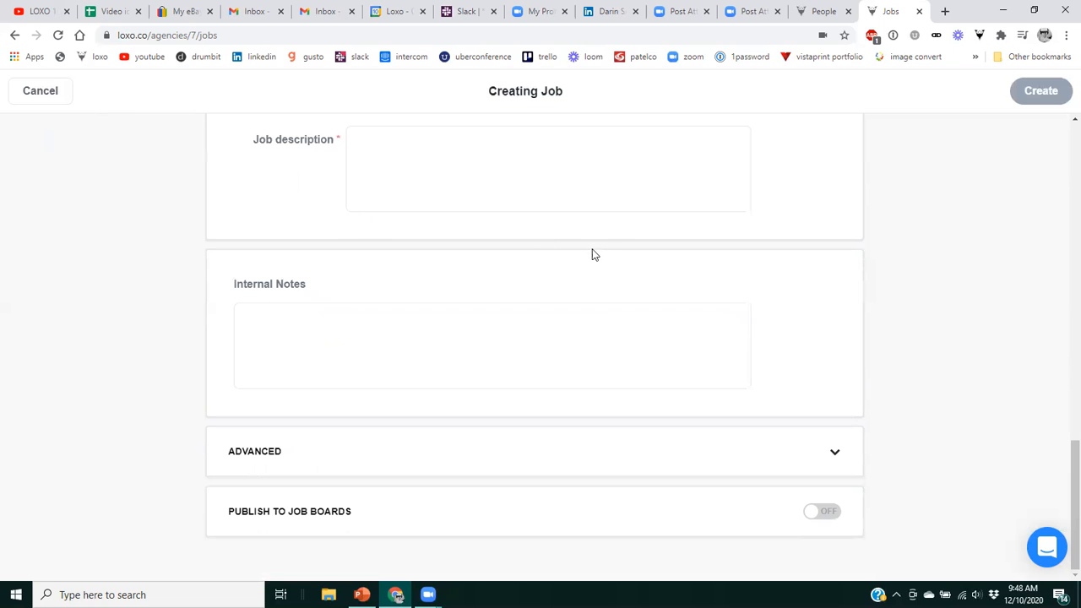
Expand the job's advanced settings and add the Business Development Hunter tag
click(836, 456)
scroll(617, 217, down, 4)
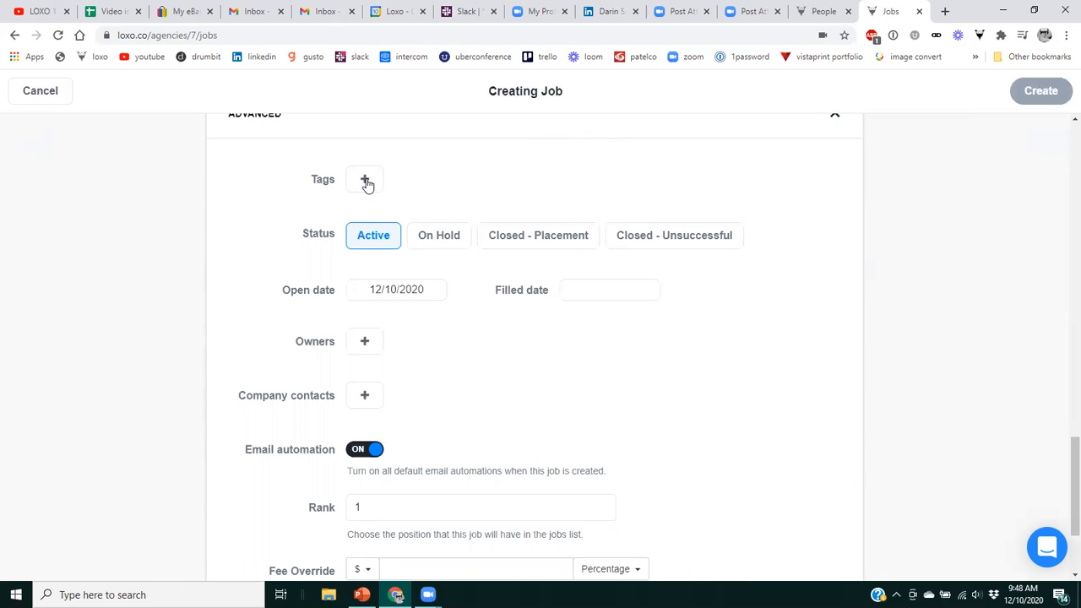
click(366, 180)
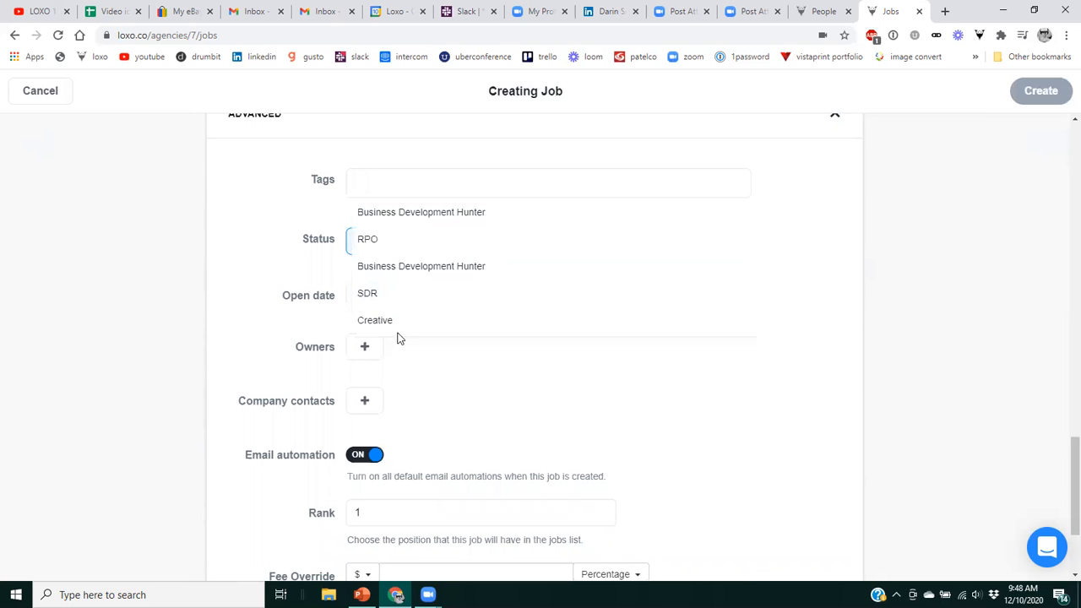
click(389, 221)
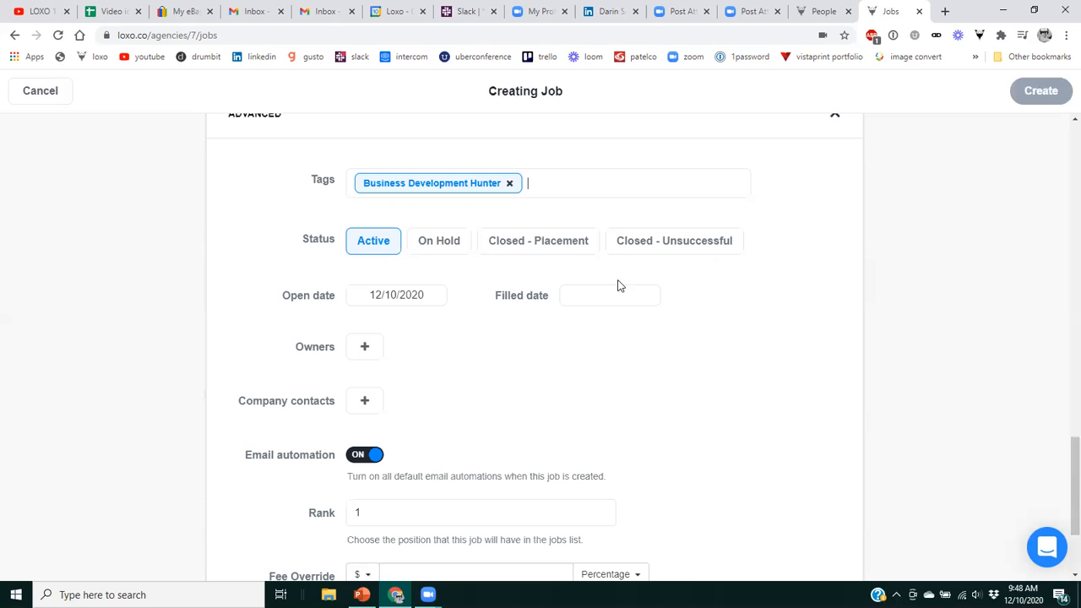
Add the first suggested user as a job owner and assign the two listed owners the Recruiter and Account Manager roles, respectively
scroll(591, 292, down, 1)
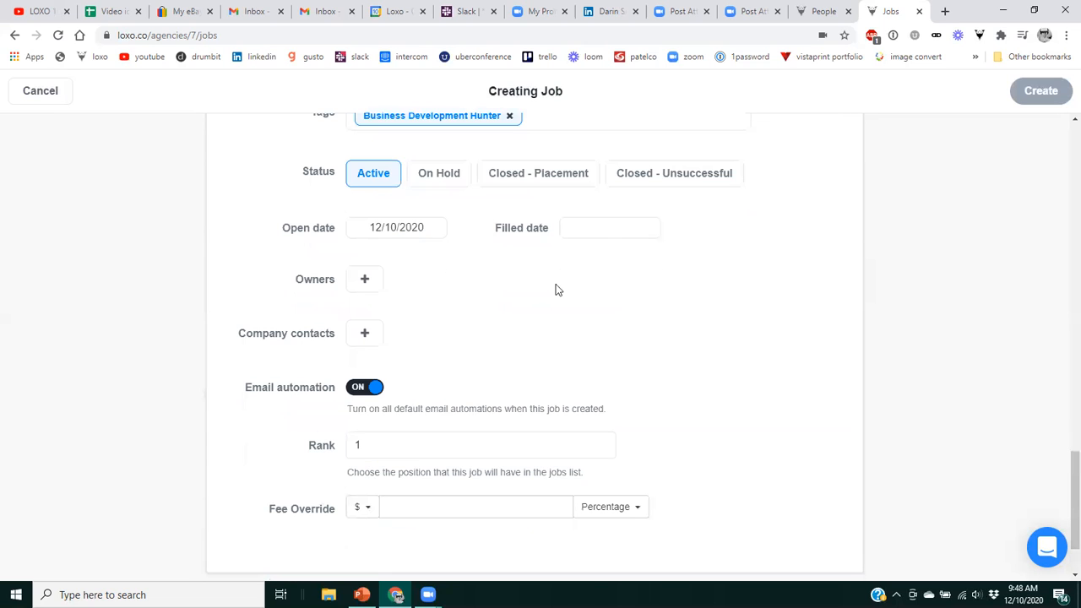
click(365, 281)
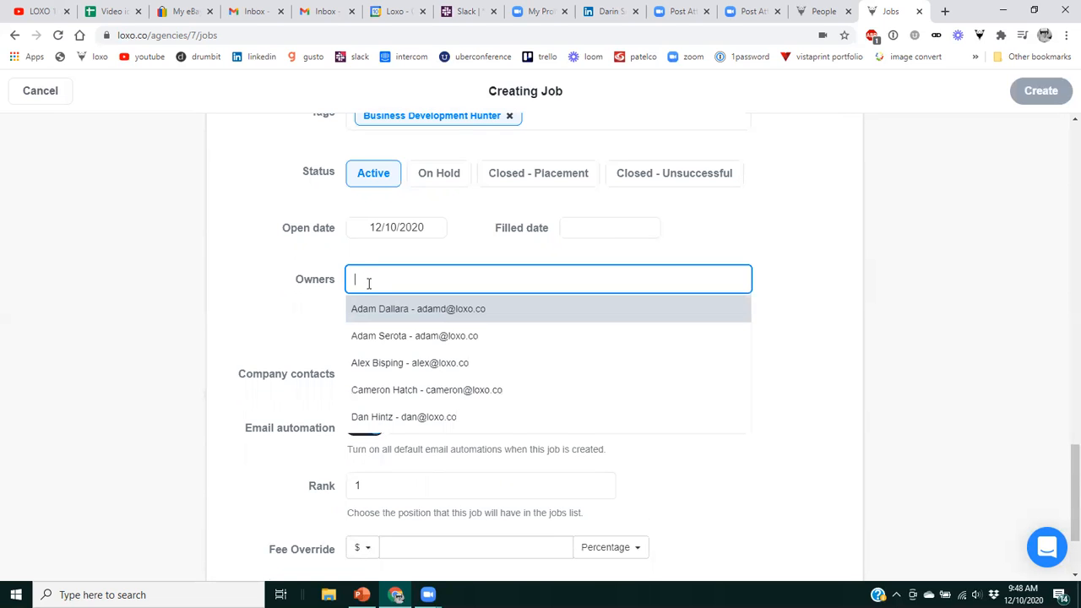
click(412, 317)
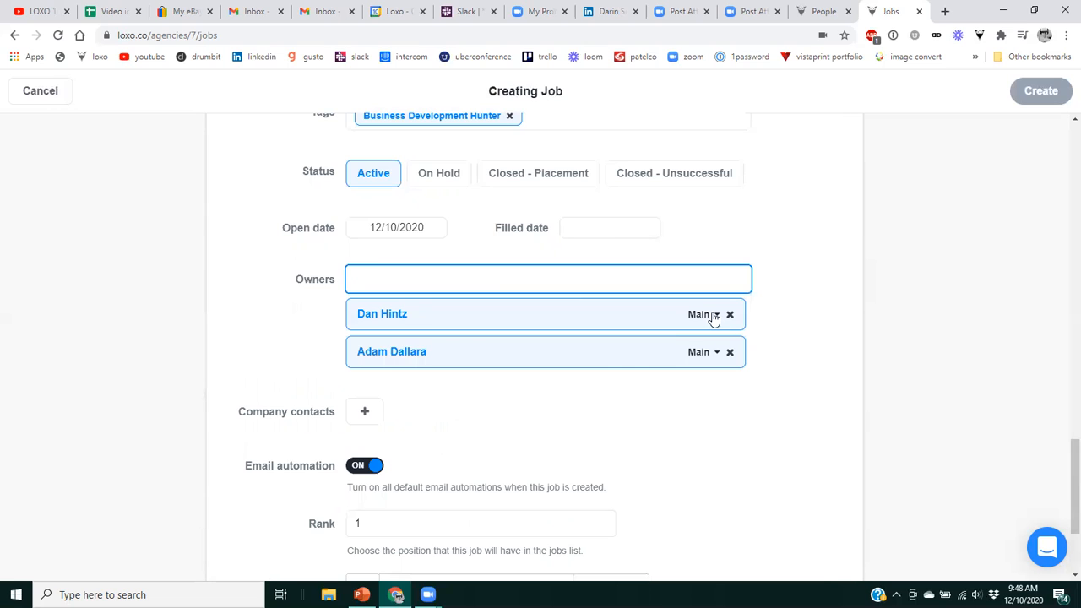
click(714, 316)
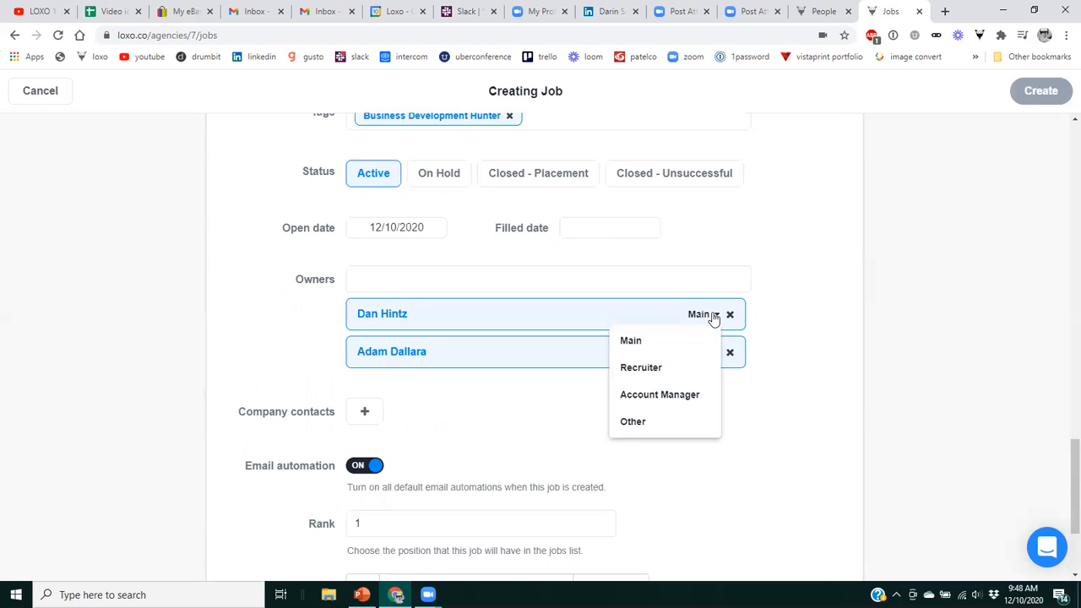
click(659, 369)
click(707, 357)
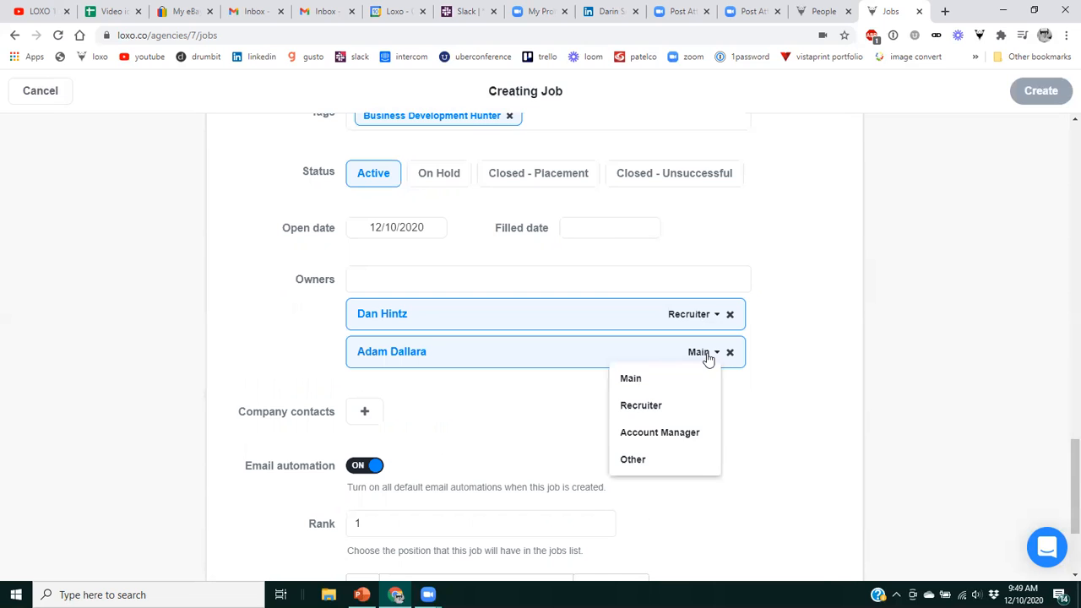
click(676, 432)
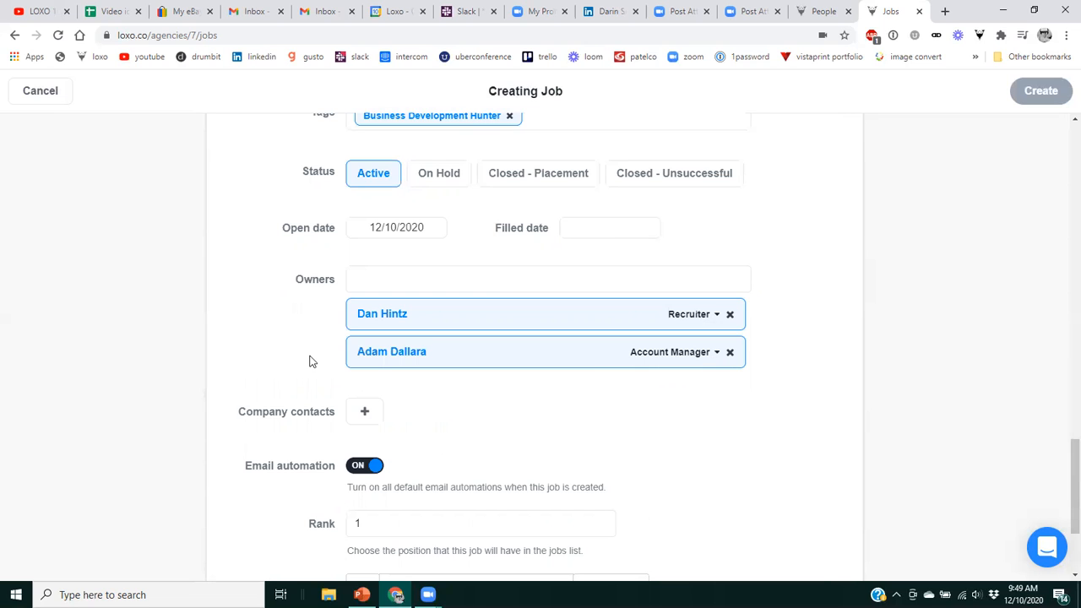
Add the first suggested person as a company contact for the job
scroll(290, 340, down, 2)
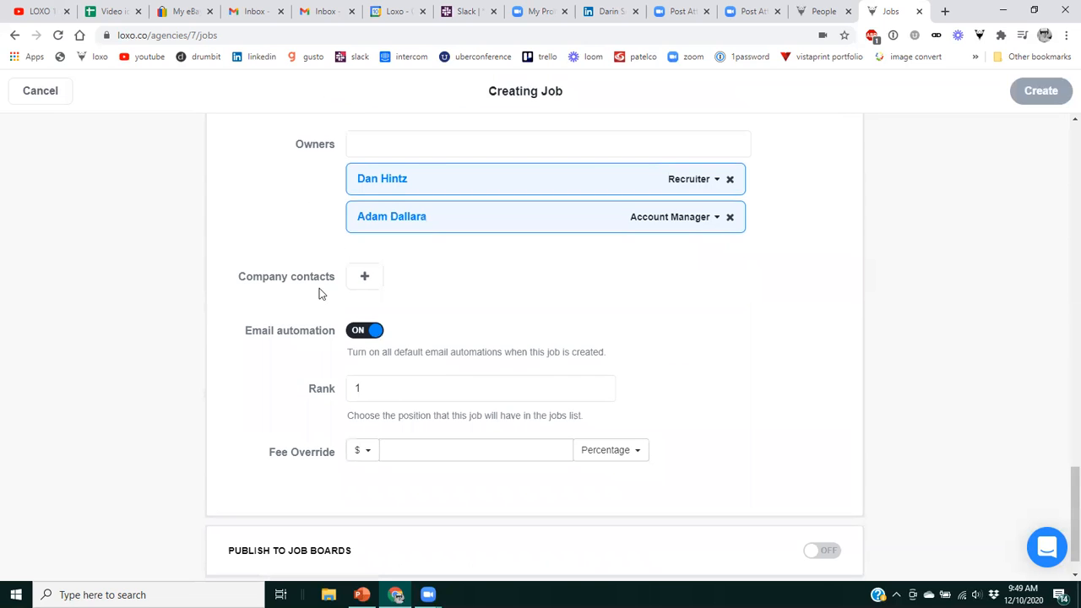
click(365, 280)
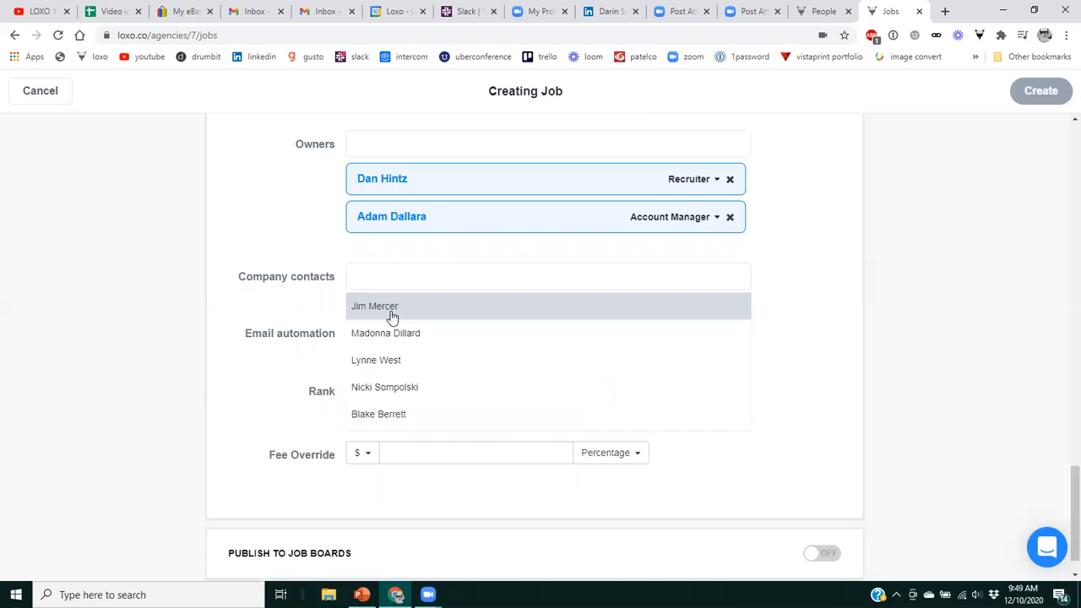
click(391, 314)
Switch the job's email automation off and back on
scroll(274, 311, down, 1)
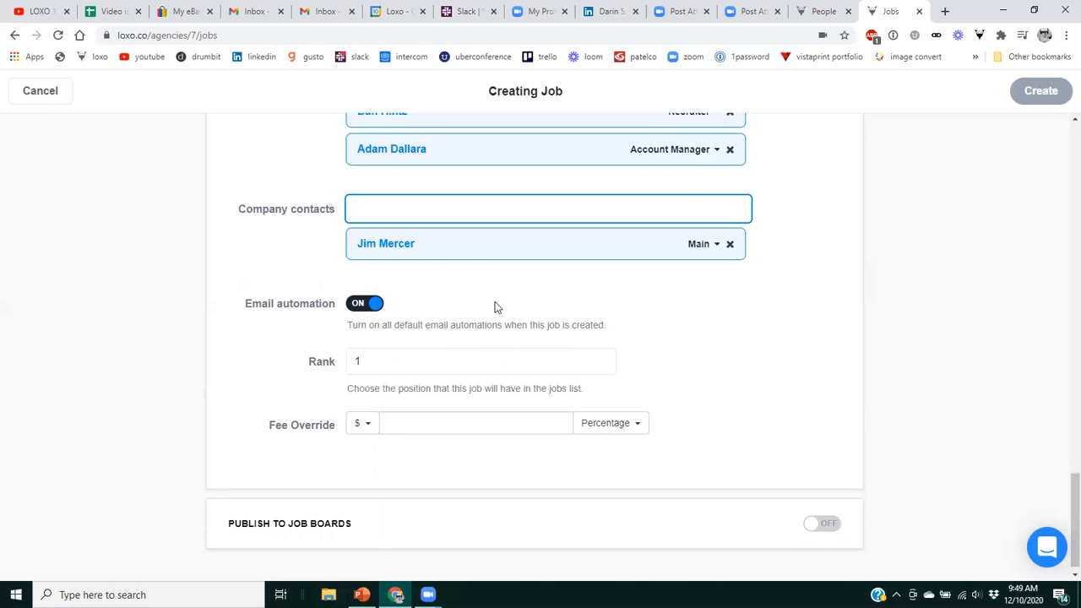
click(359, 306)
click(366, 309)
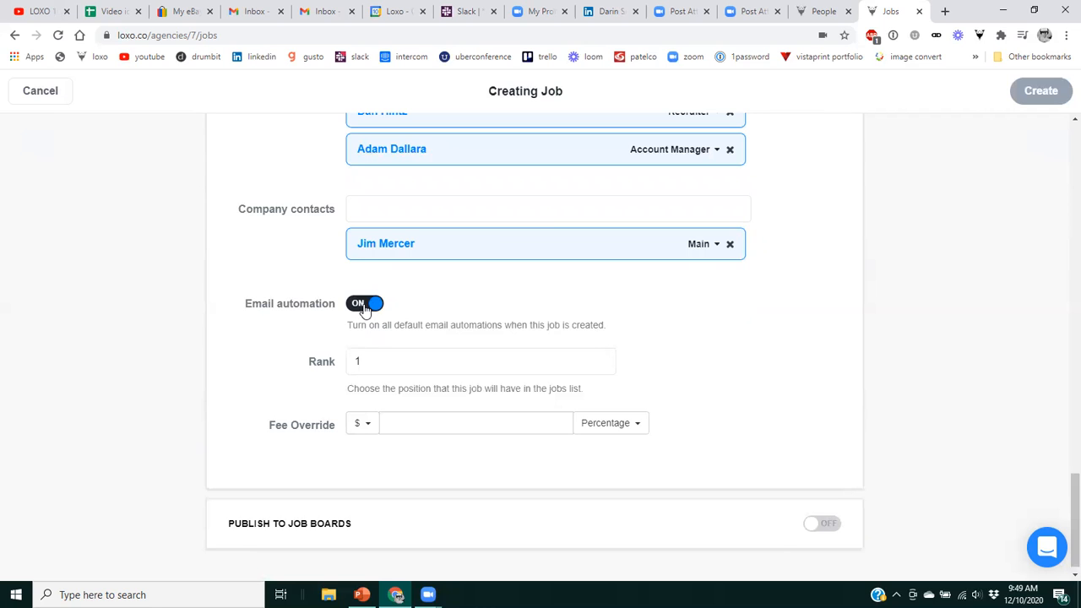
Lower the job's rank to -2
scroll(365, 309, down, 1)
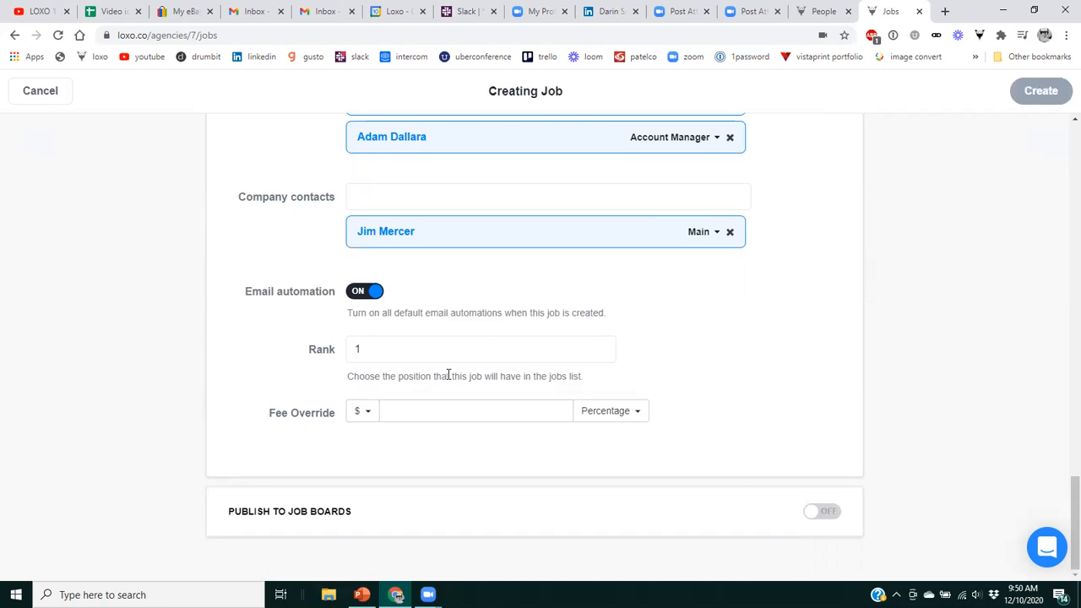
click(603, 352)
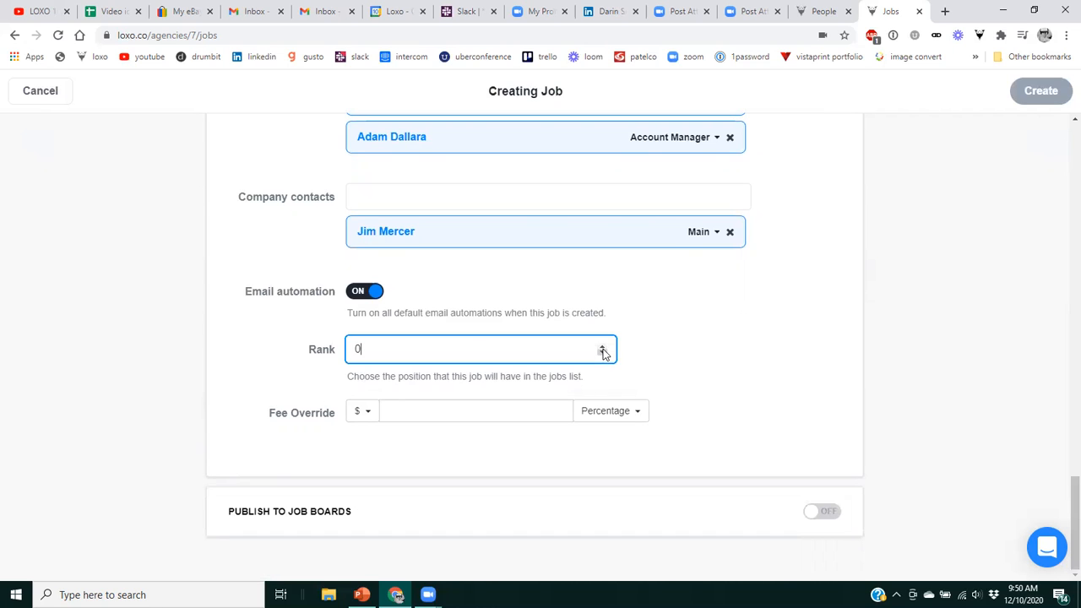
click(603, 353)
click(603, 355)
click(723, 345)
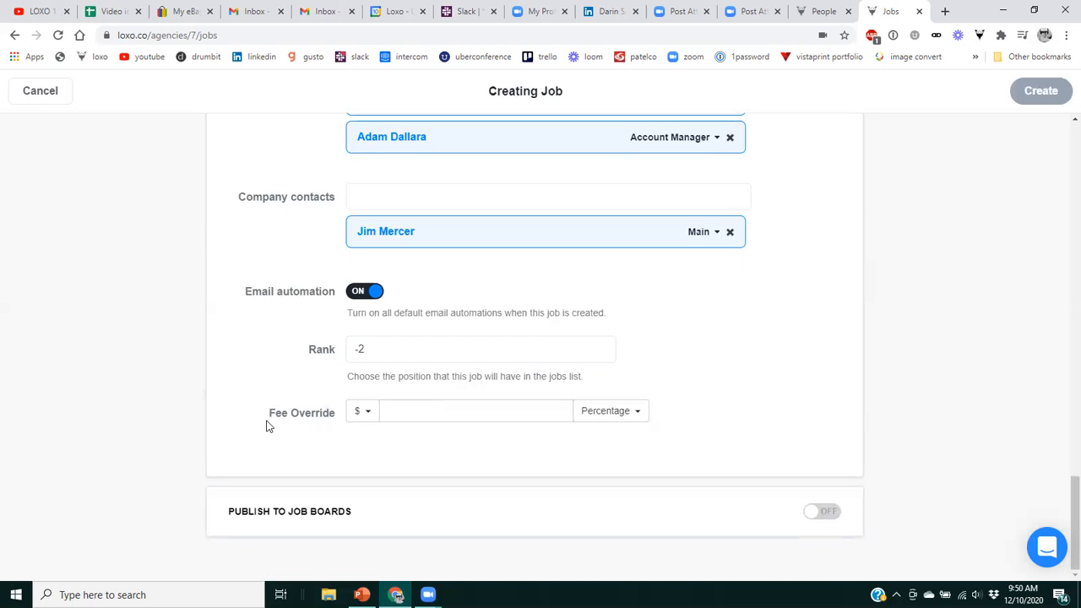
Choose United States Dollar as the fee override currency and Percentage as its fee type
click(370, 417)
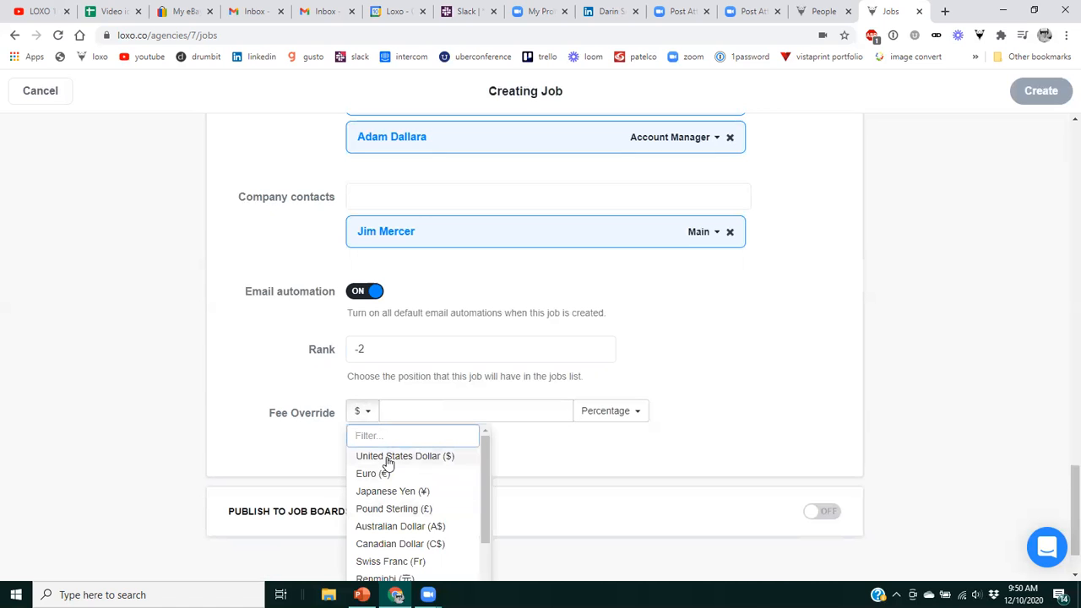
click(389, 456)
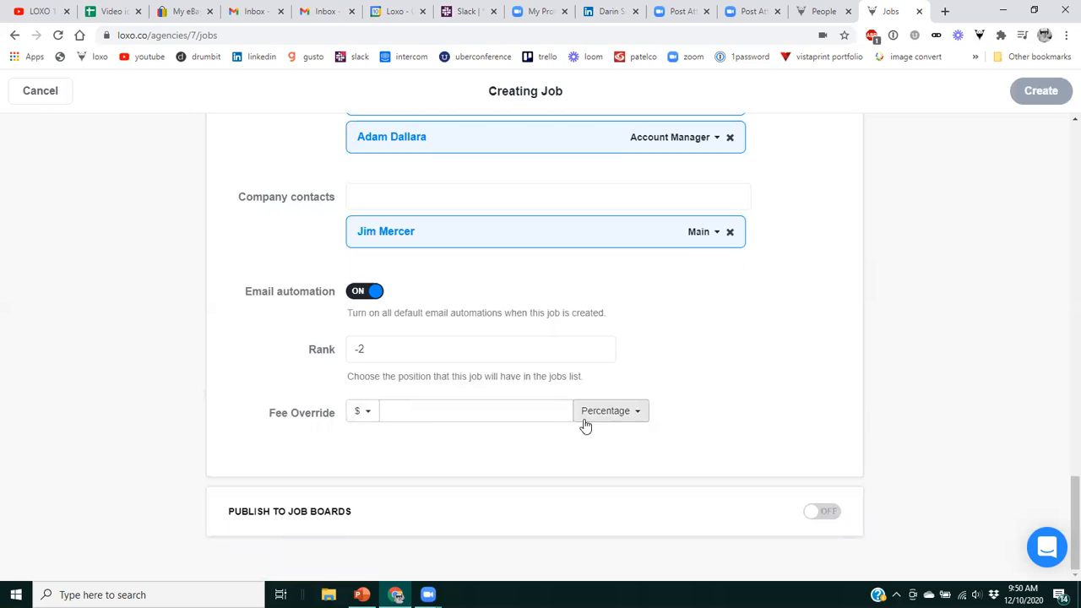
click(618, 416)
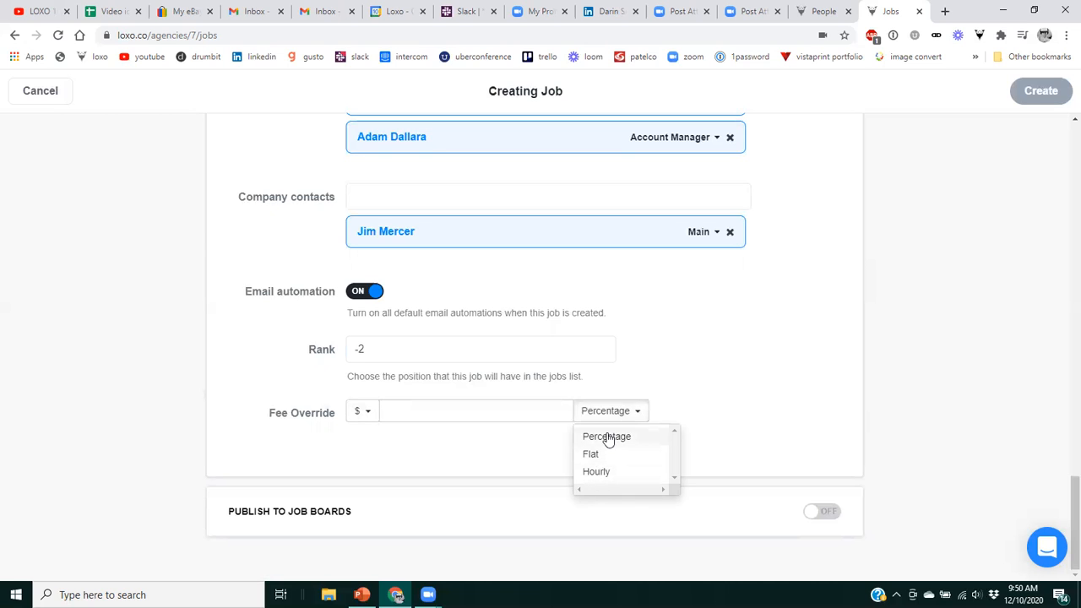
click(608, 437)
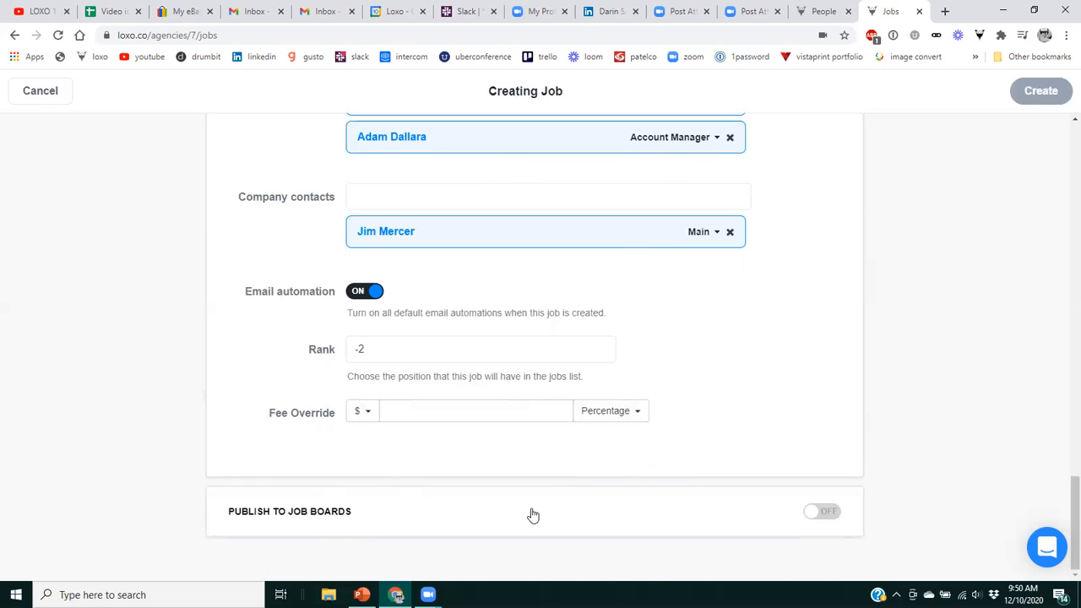
Enable publishing to job boards, and toggle Hide company off and back on
click(821, 515)
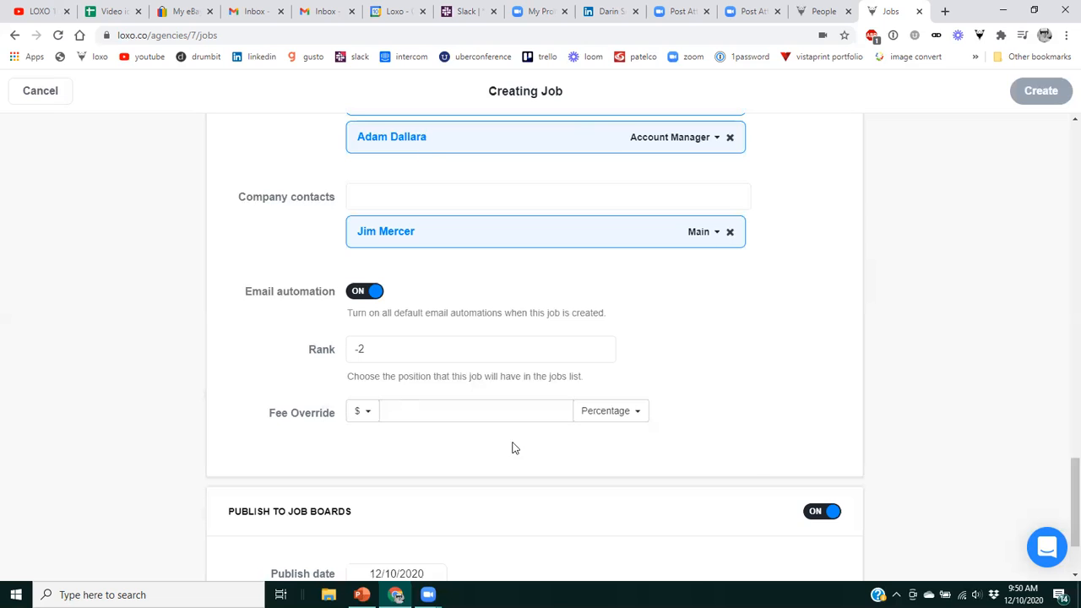
scroll(644, 313, down, 2)
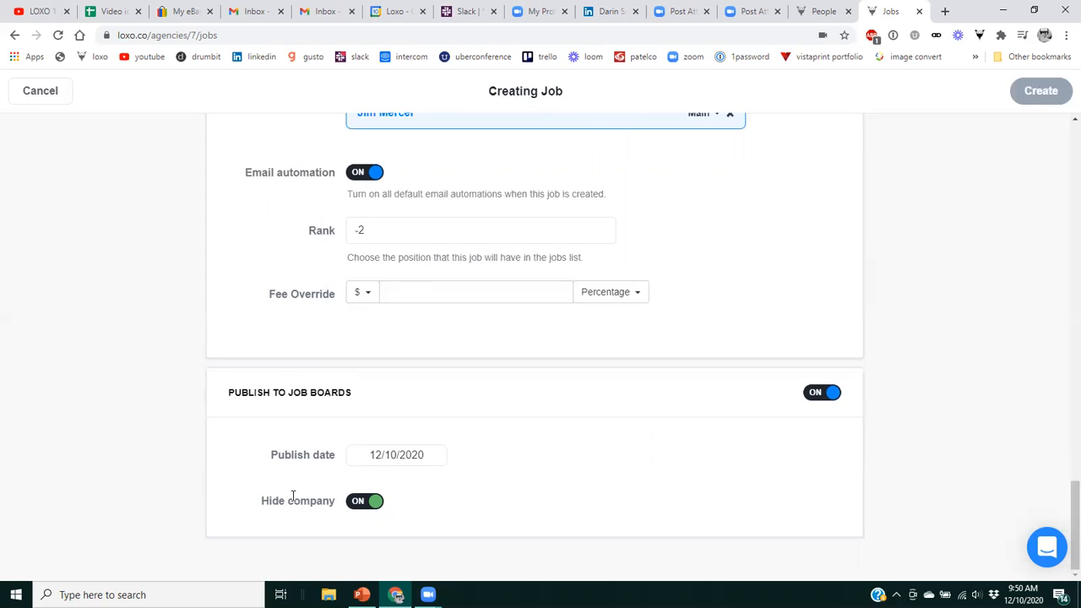
click(358, 505)
click(373, 504)
Turn off Sourcing Automation for the CTO job
scroll(896, 435, up, 6)
scroll(897, 436, up, 5)
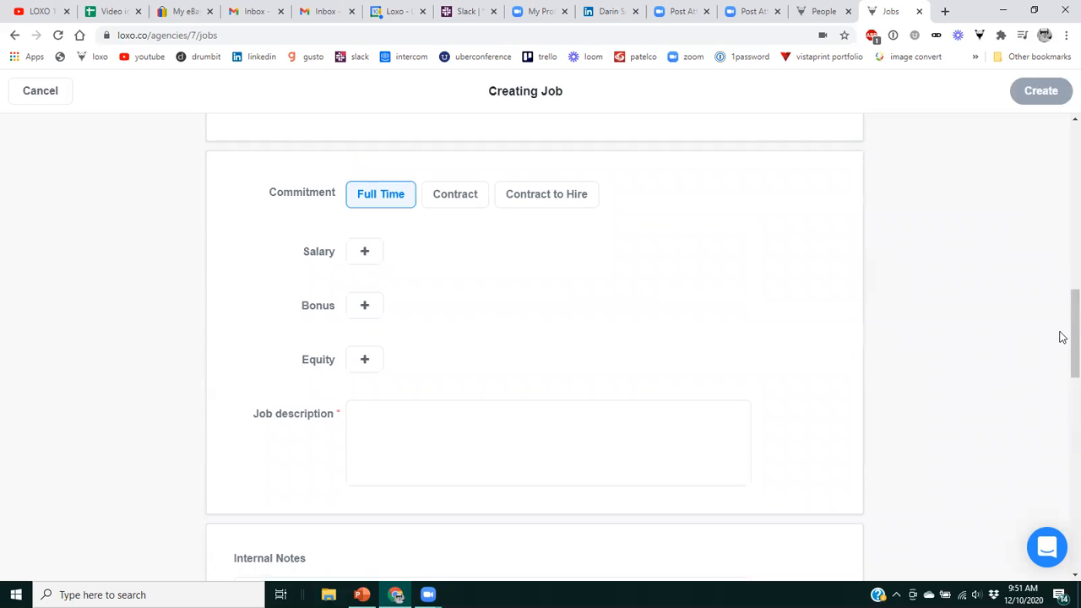
drag(1064, 338, 1062, 142)
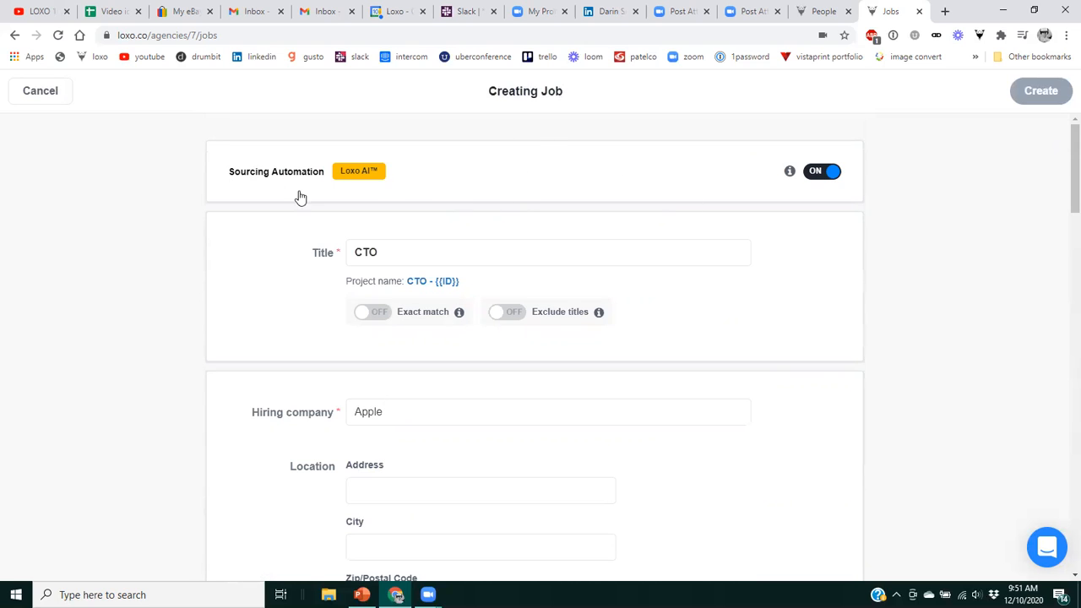
click(821, 174)
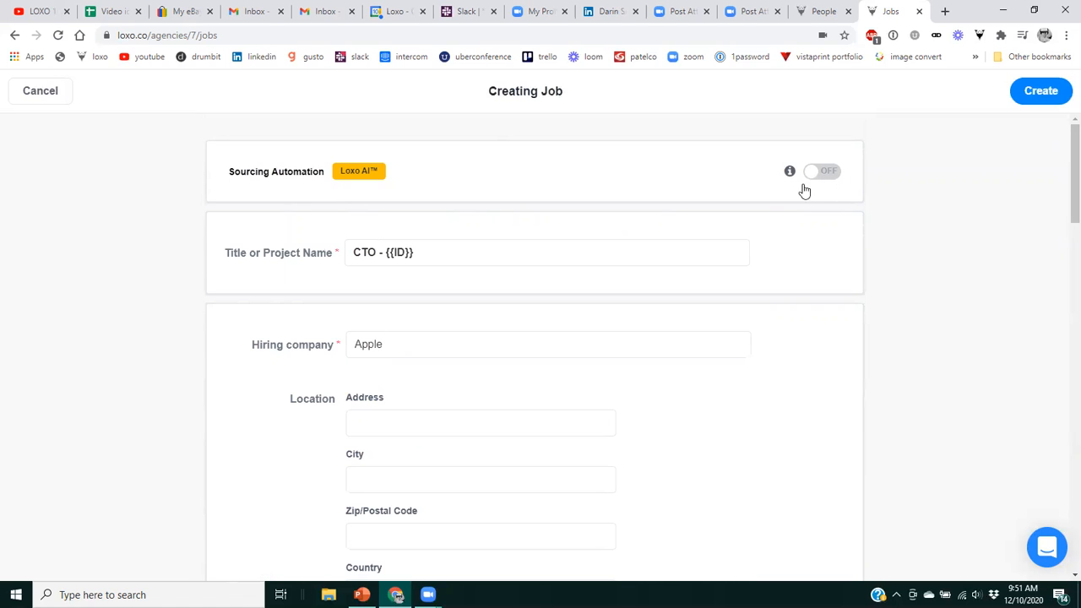
Review the rest of the job form without Sourcing Automation, from the hiring company to the job board settings
scroll(504, 289, down, 2)
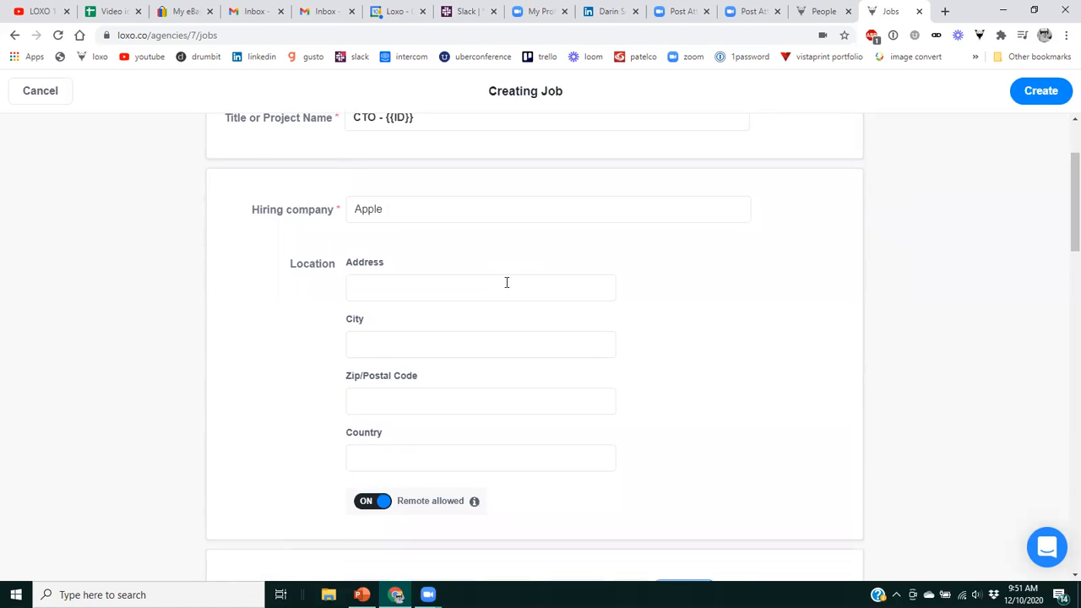
scroll(511, 278, down, 2)
scroll(703, 243, down, 3)
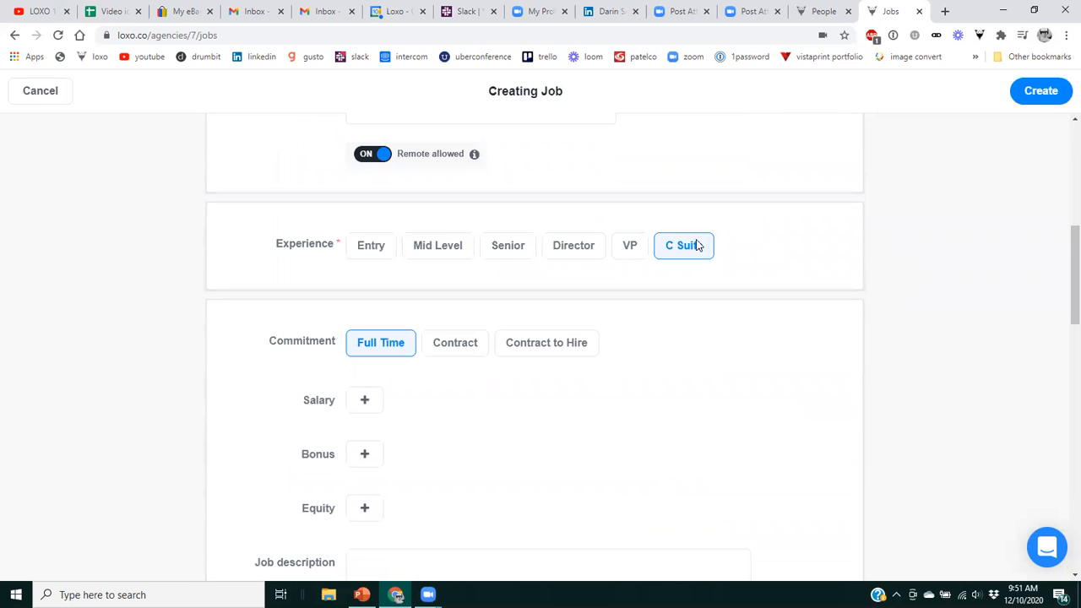
scroll(697, 245, down, 10)
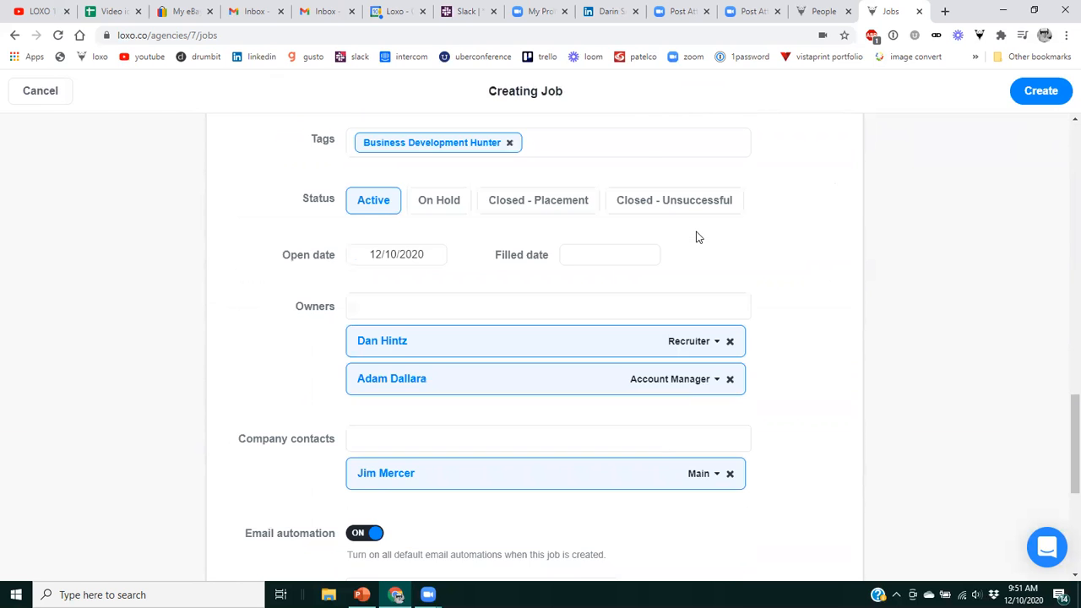
scroll(698, 238, down, 3)
scroll(690, 256, down, 2)
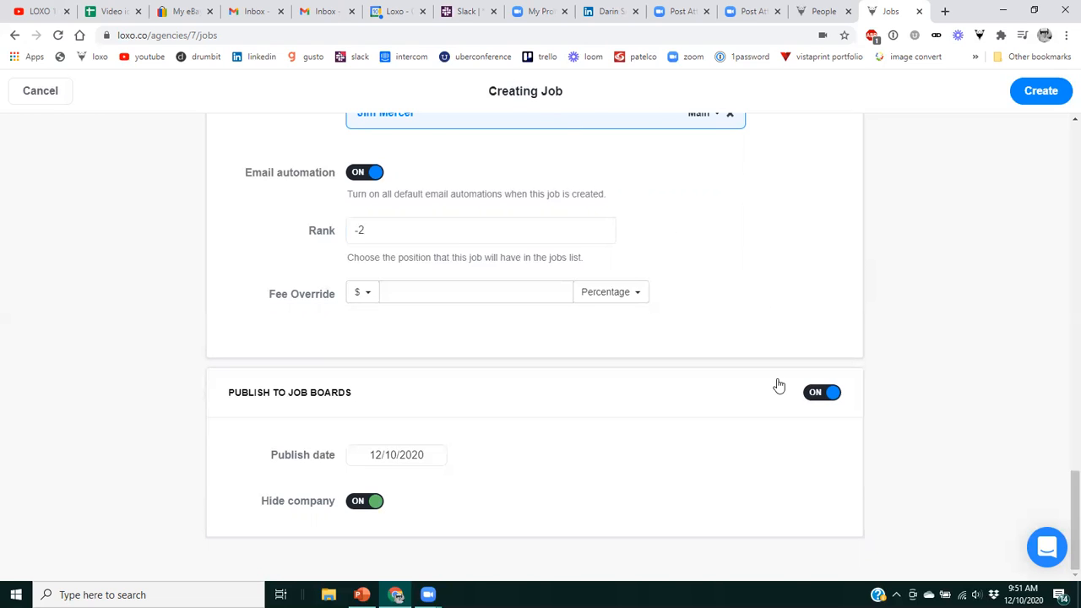
Open the support chat and start a conversation with the Loxo team
click(1045, 549)
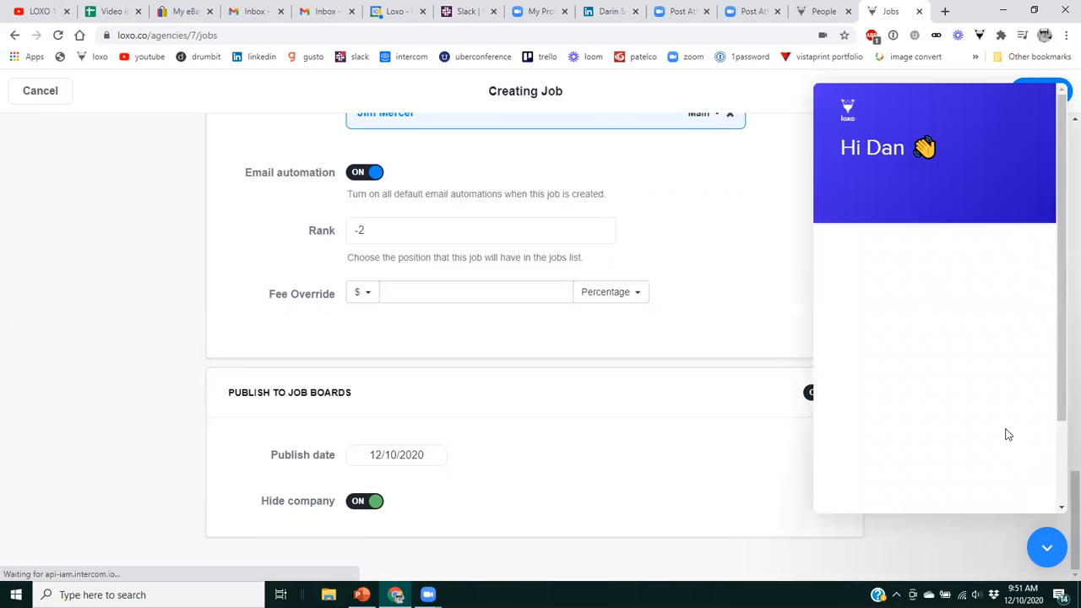
click(912, 289)
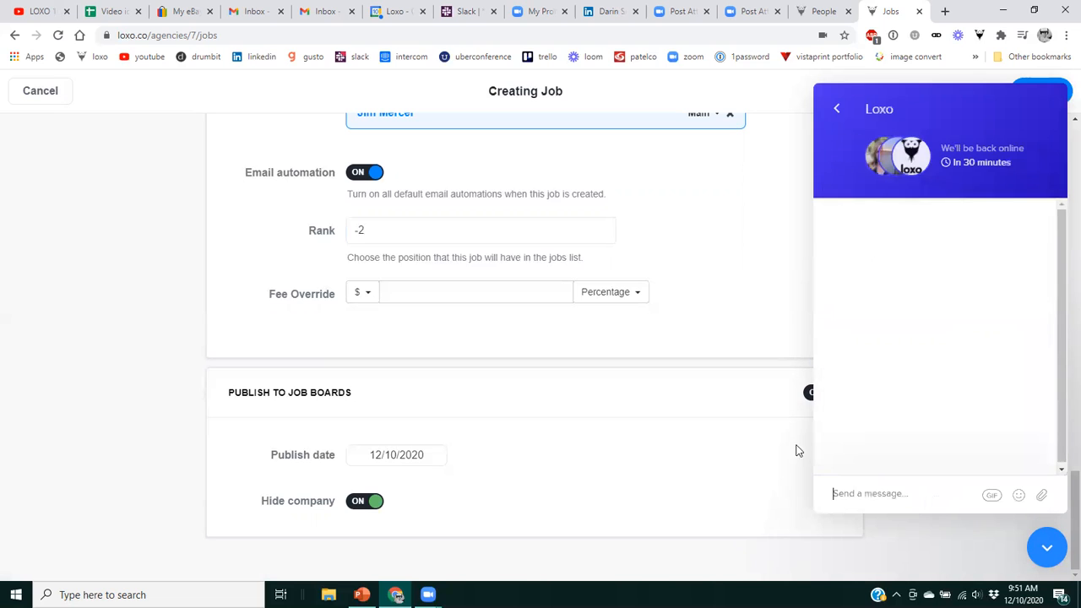